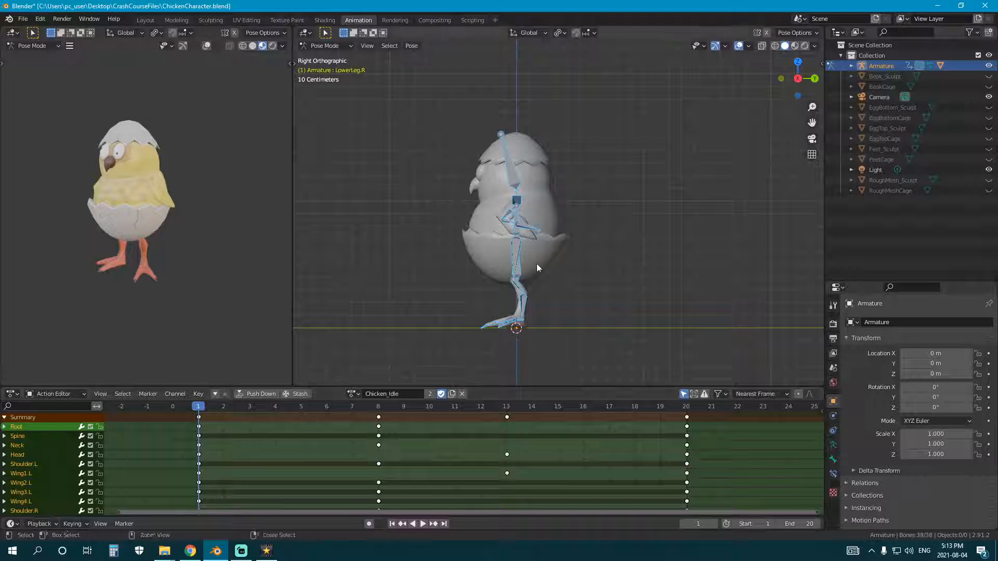
Copy the idle pose, switch to the Chicken_Jump action and keyframe all bones at frame 1.
key("ctrl+c")
left_click(353, 393)
left_click(412, 419)
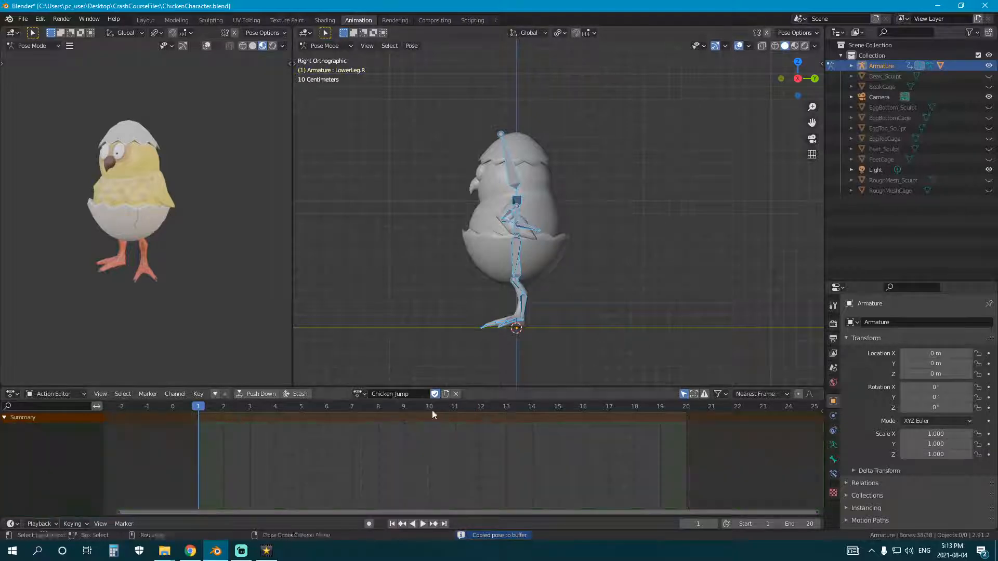
key("i")
left_click(581, 282)
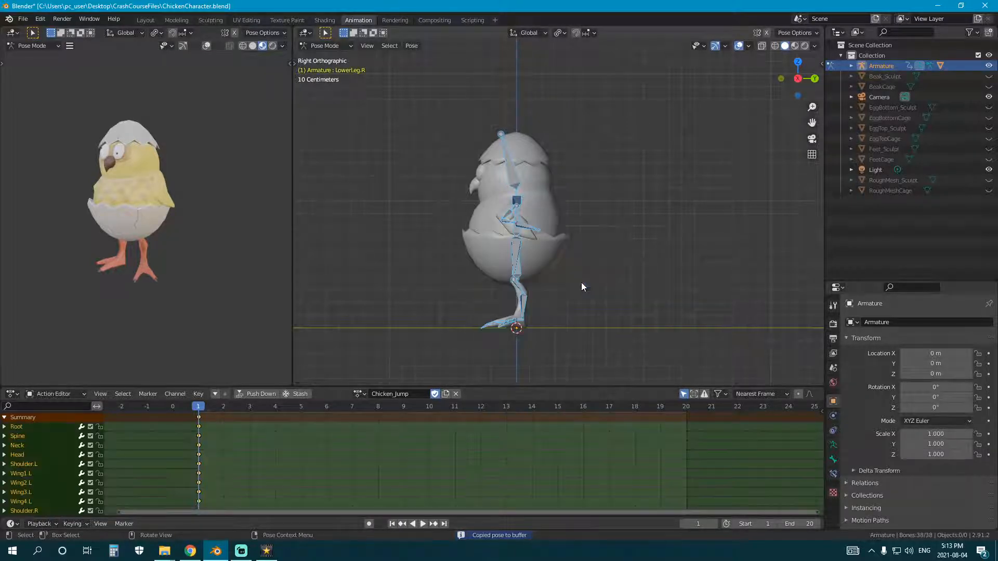
At frame 3, lower the Root bone along the Z axis and tilt it forward to begin the crouch.
left_click_drag(204, 407, 186, 429)
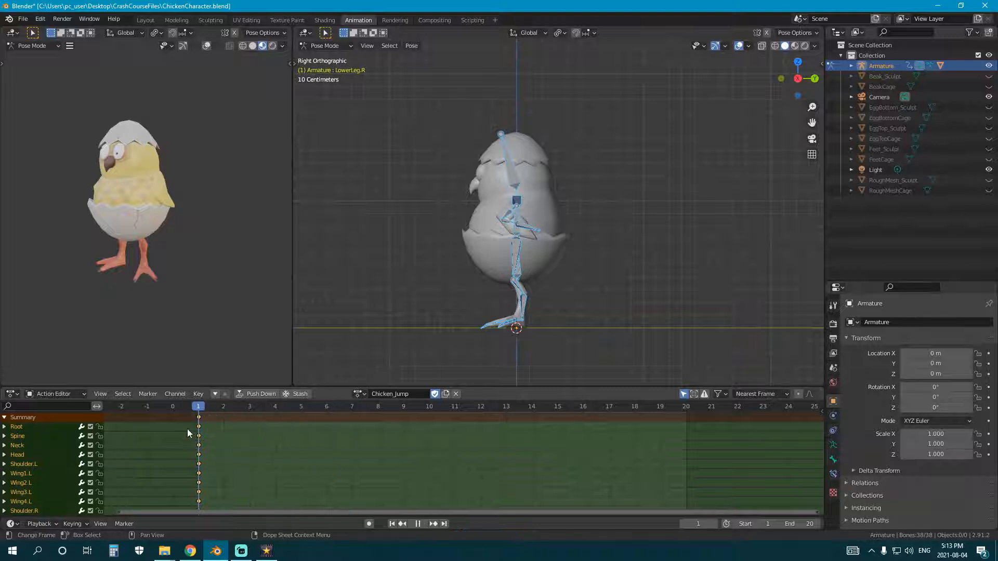
scroll(411, 321, "up", 3)
middle_click_drag(411, 321, 433, 259, "shift")
left_click_drag(199, 409, 252, 413)
scroll(522, 295, "up", 1)
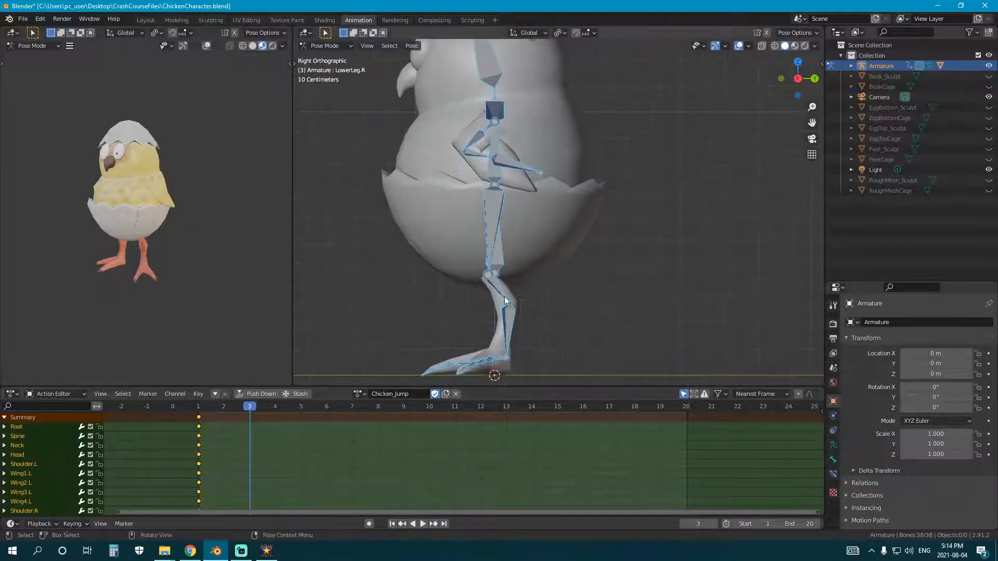
left_click(500, 262)
key("g")
key("z")
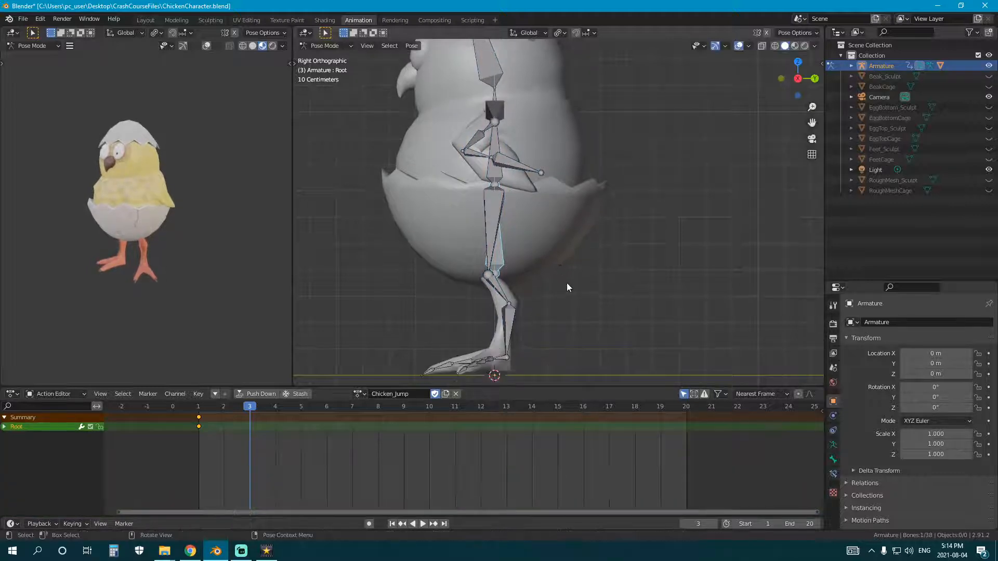
left_click(563, 301)
key("r")
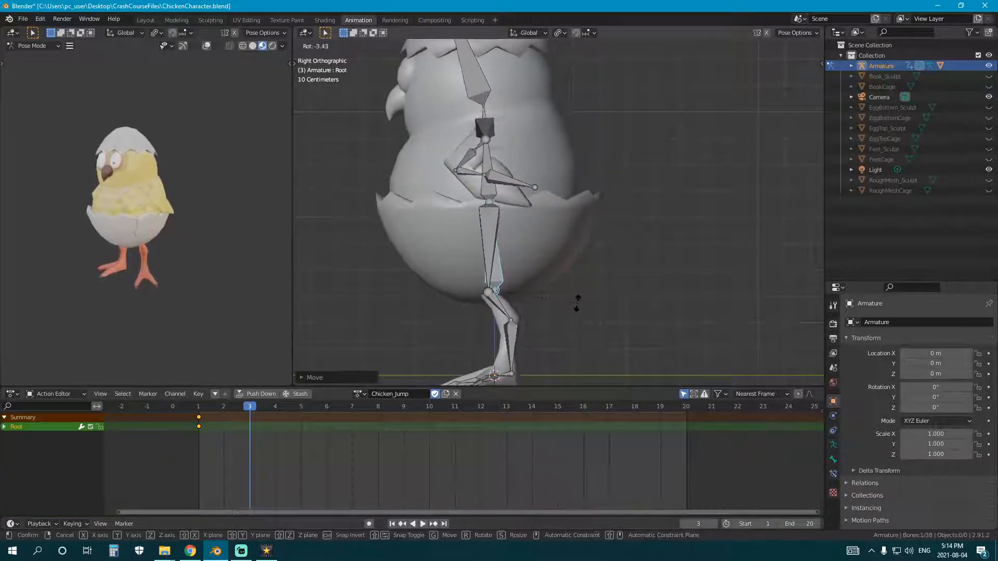
key("Escape")
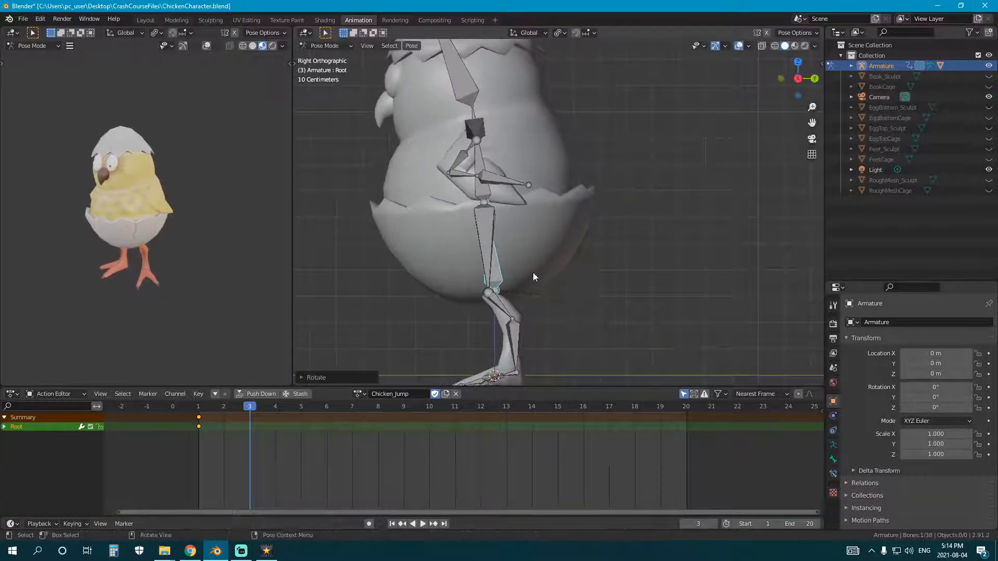
Rotate the neck, spine and head bones so the upper body leans forward.
left_click(477, 112)
key("r")
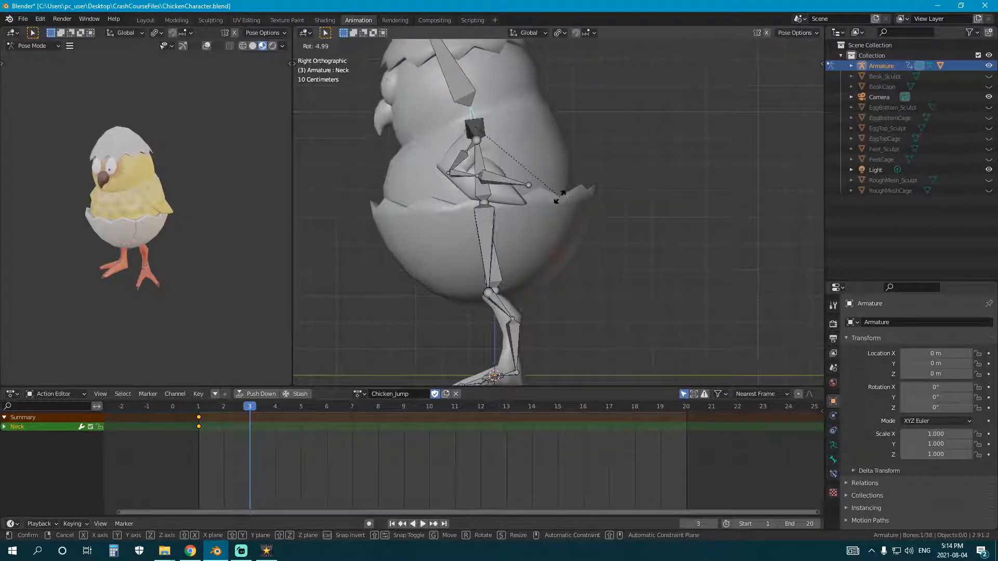
right_click(560, 197)
left_click(481, 190)
key("r")
left_click(532, 168)
left_click(457, 91)
key("r")
left_click(570, 160)
Swing the left wing bones forward and mirror the wing pose onto the right side.
left_click(465, 148)
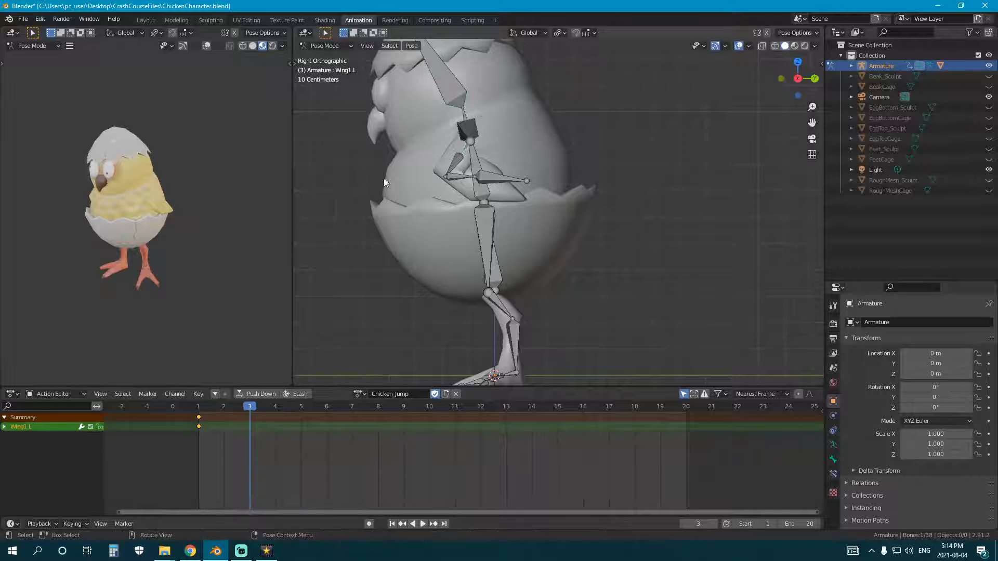
middle_click_drag(383, 178, 454, 227)
key("r")
left_click(725, 236)
key("r")
key("r")
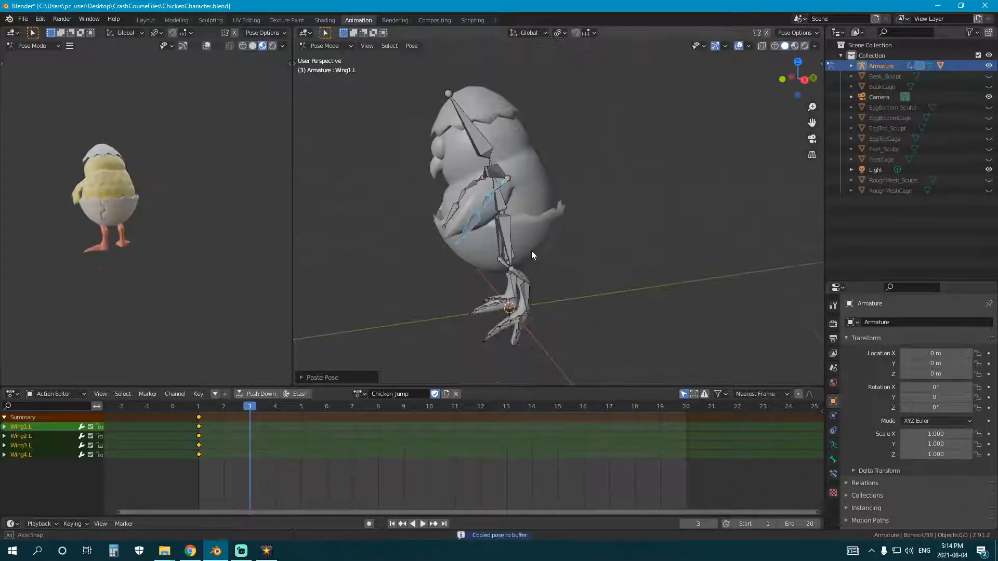
Rotate both upper leg bones backward in the right side view to bend the legs.
key("KP_3")
scroll(531, 250, "up", 4)
key("alt+a")
key("c")
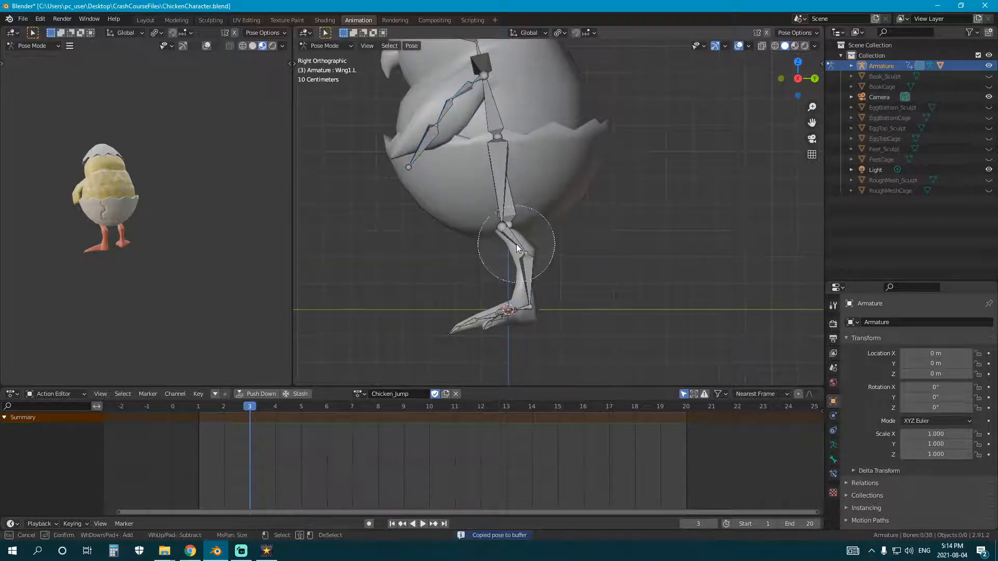
left_click(514, 245)
right_click(638, 274)
key("r")
right_click(596, 277)
key("r")
left_click(606, 265)
key("alt+a")
key("c")
left_click(531, 287)
right_click(531, 291)
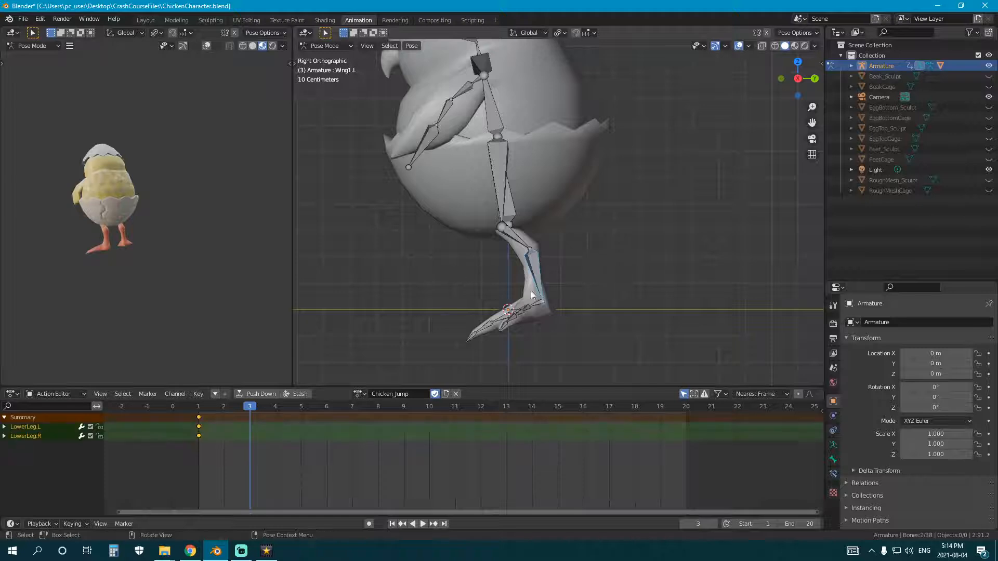
key("r")
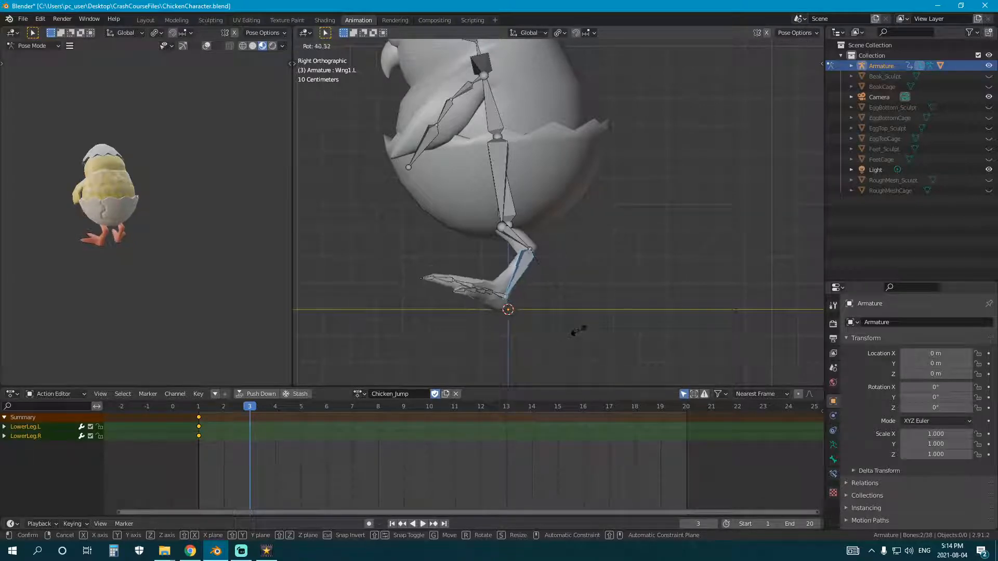
left_click(523, 245)
Rotate both upper leg bones further back to deepen the crouch.
key("alt+a")
key("c")
left_click(515, 241)
right_click(516, 241)
key("r")
left_click(603, 255)
Rotate both lower leg bones forward so the feet come back under the body.
key("a")
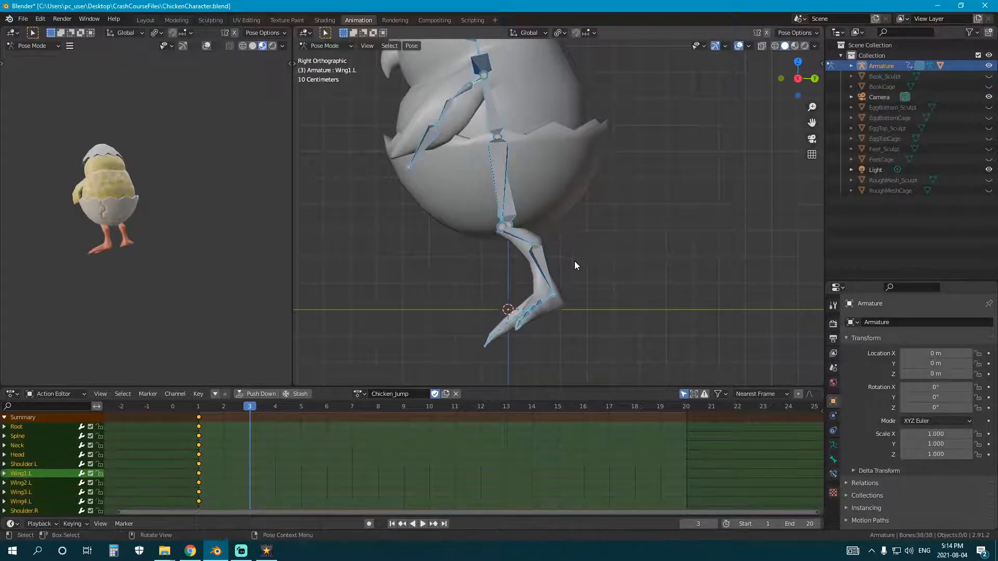
key("alt+a")
key("c")
left_click(539, 270)
right_click(539, 271)
key("r")
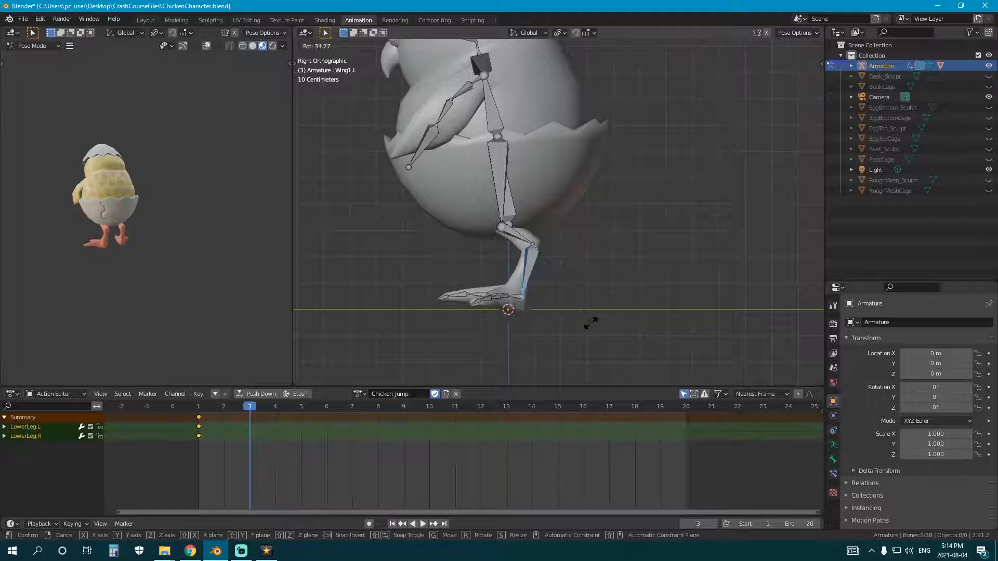
left_click(564, 327)
Rotate both feet flat to the ground and keyframe the whole crouch pose at frame 4.
key("alt+a")
key("c")
left_click(505, 295)
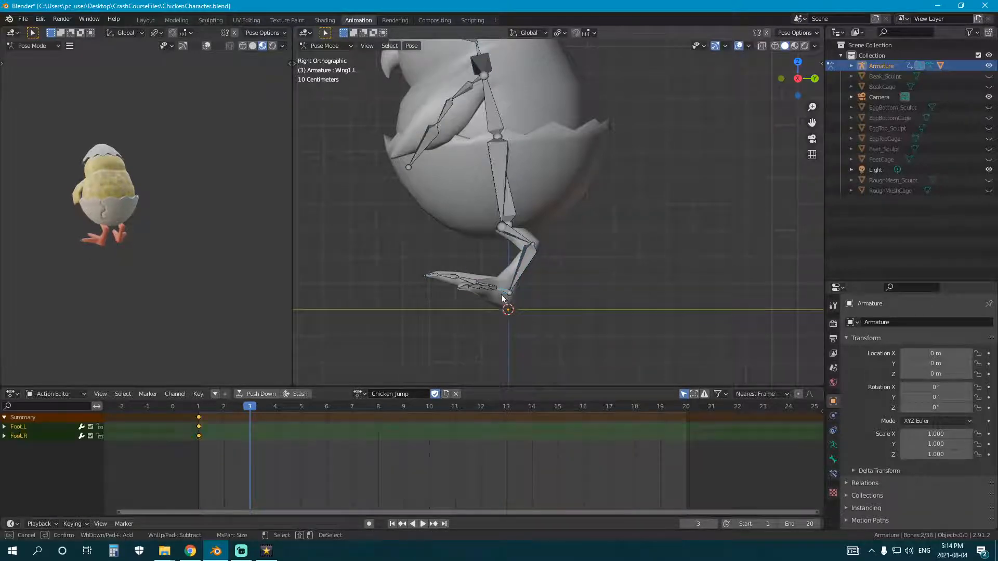
right_click(505, 296)
key("r")
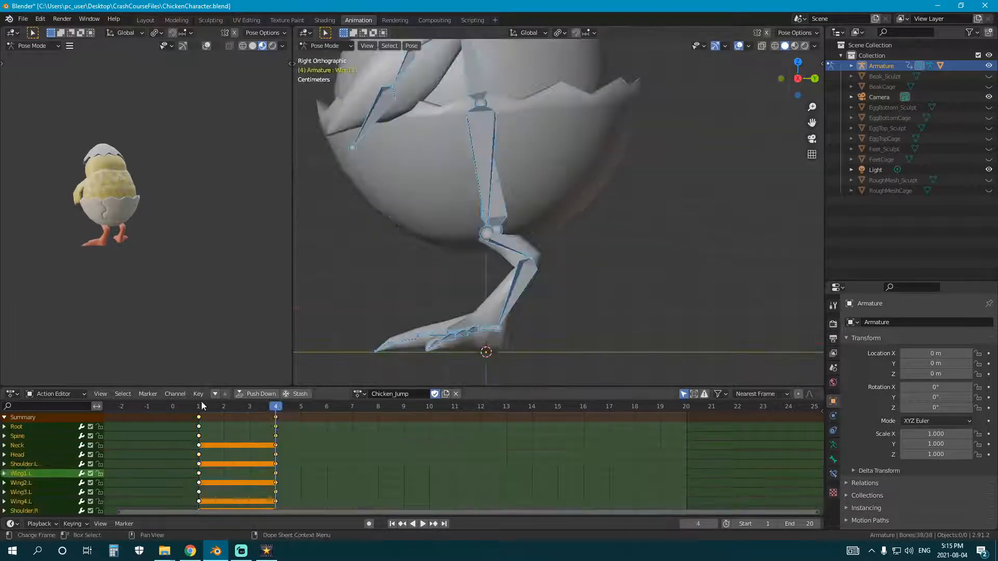
key("Up")
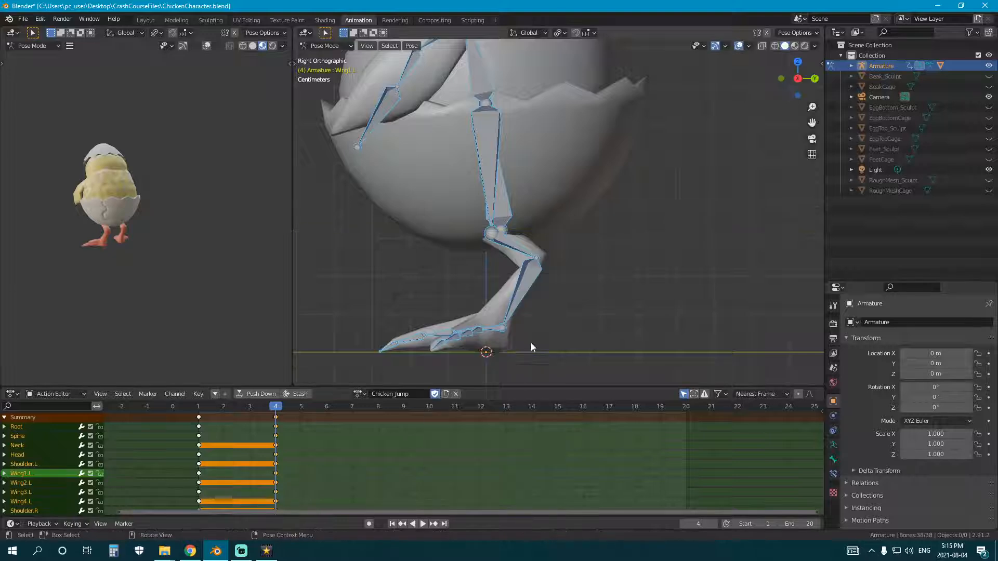
key("space")
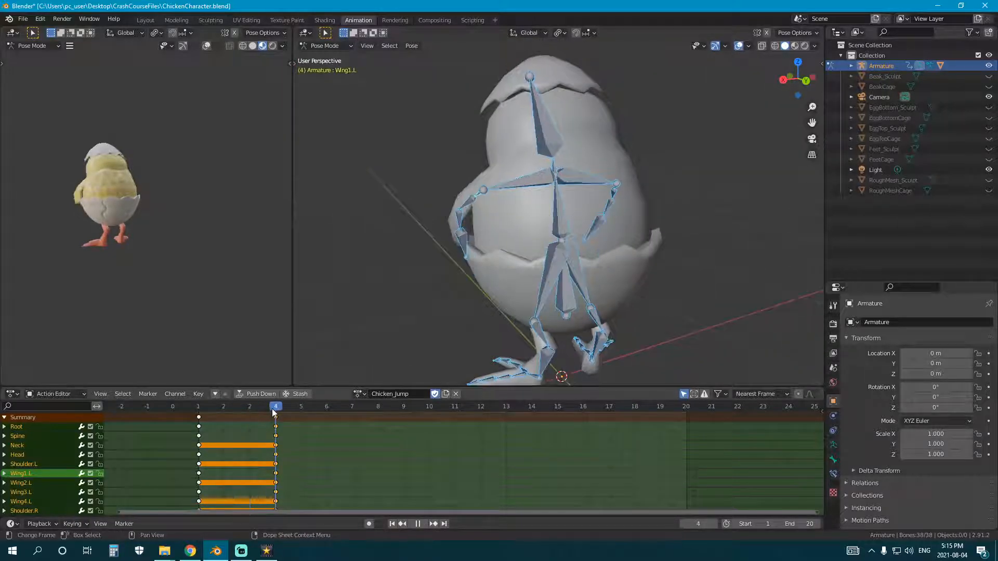
key("space")
Rotate the left wing's base bone outward and copy its pose mirrored to the right wing.
middle_click_drag(500, 246, 488, 210)
left_click(487, 210)
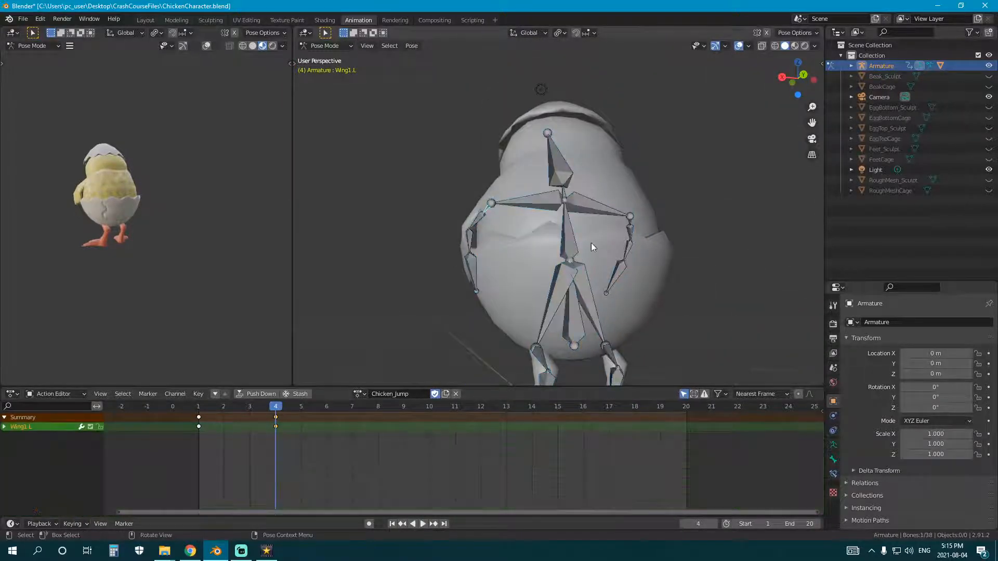
key("r")
left_click(573, 264)
key("ctrl+c")
key("ctrl+shift+v")
Keyframe the base bones of both wings, Wing1.L and Wing1.R, at frame 4.
middle_click_drag(576, 262, 622, 237)
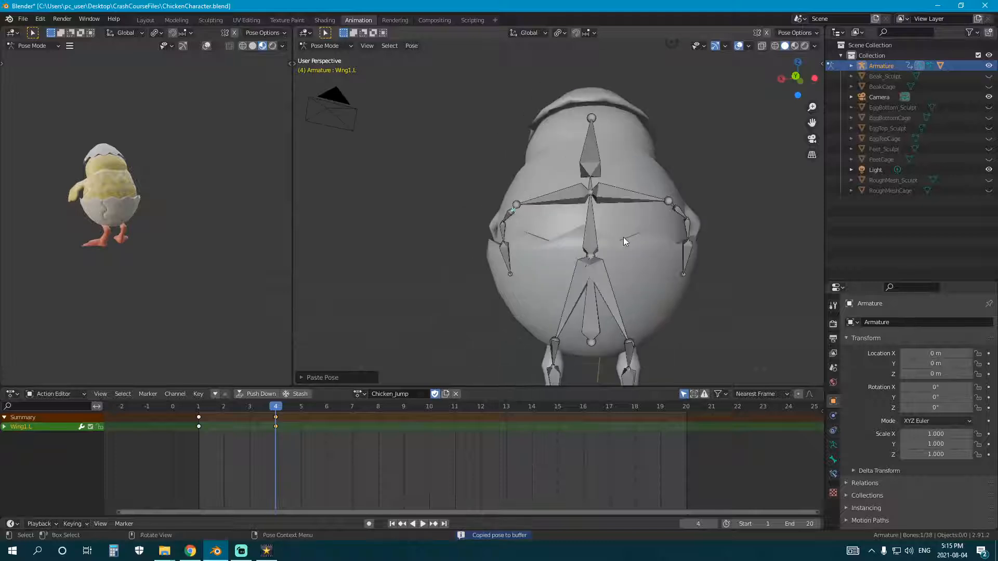
left_click(673, 204, "shift")
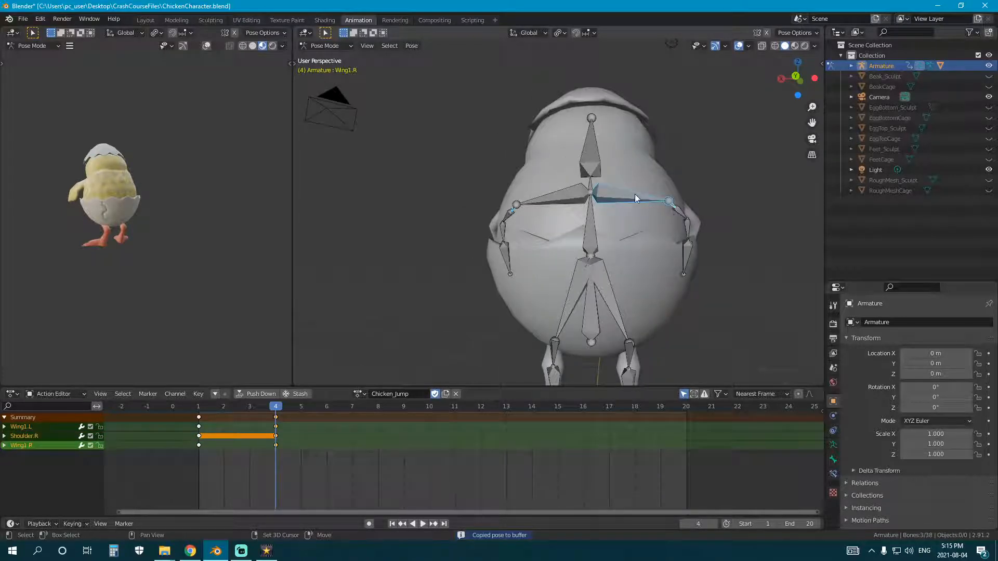
key("i")
left_click(633, 270)
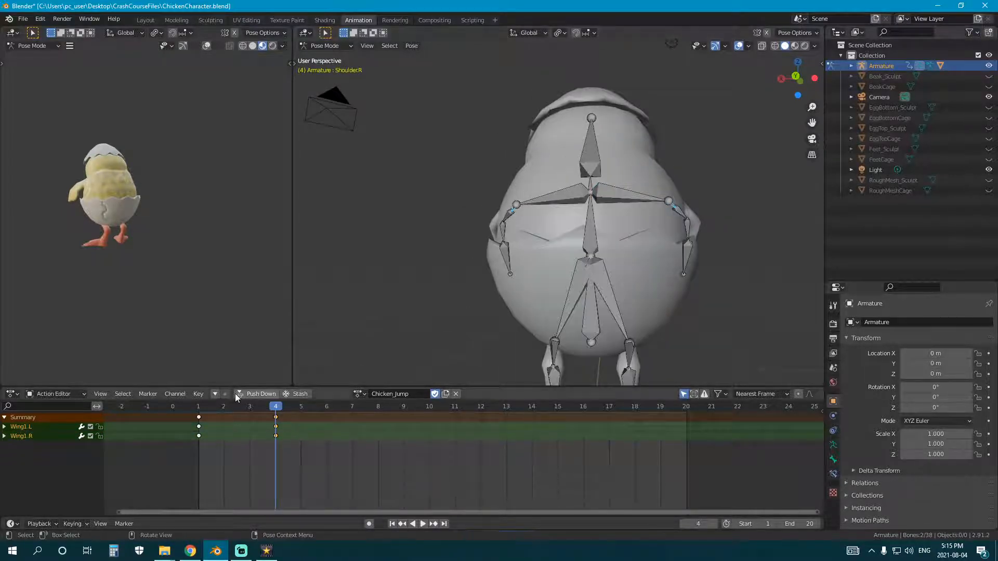
Play the animation from frame 1 to review the crouch.
middle_click_drag(173, 273, 134, 272)
left_click_drag(275, 407, 199, 414)
key("space")
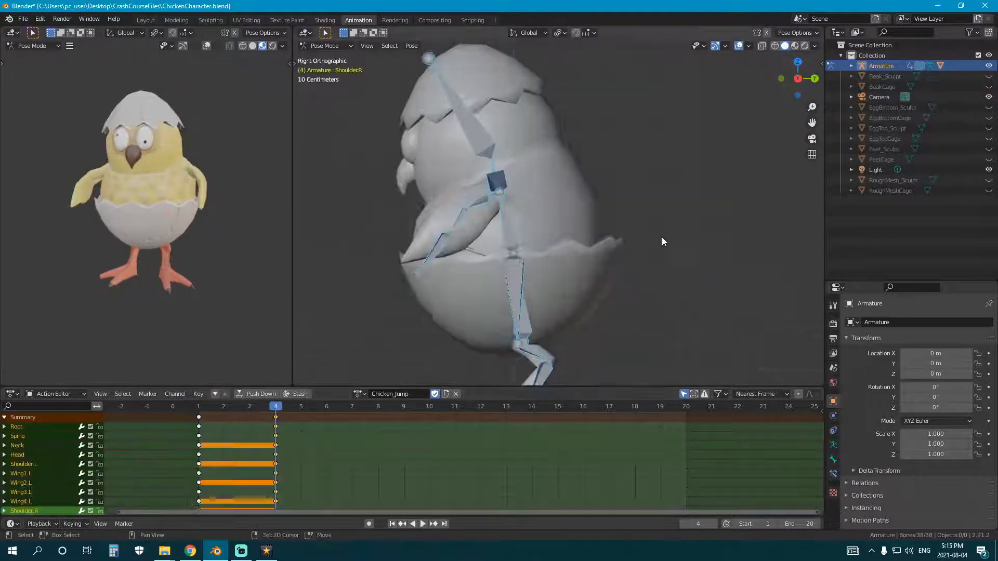
scroll(545, 269, "down", 1)
middle_click_drag(544, 270, 543, 229, "shift")
key("space")
At frame 12, raise the whole armature about 0.28 m along the Z axis for the airborne pose.
left_click_drag(273, 408, 473, 429)
middle_click_drag(530, 258, 529, 297, "shift")
scroll(505, 288, "down", 1)
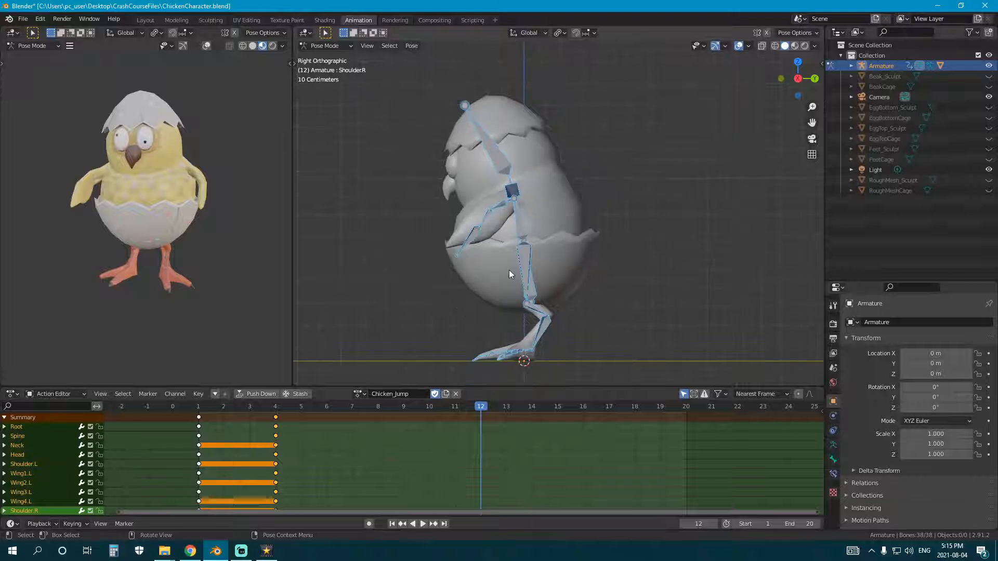
key("g")
key("z")
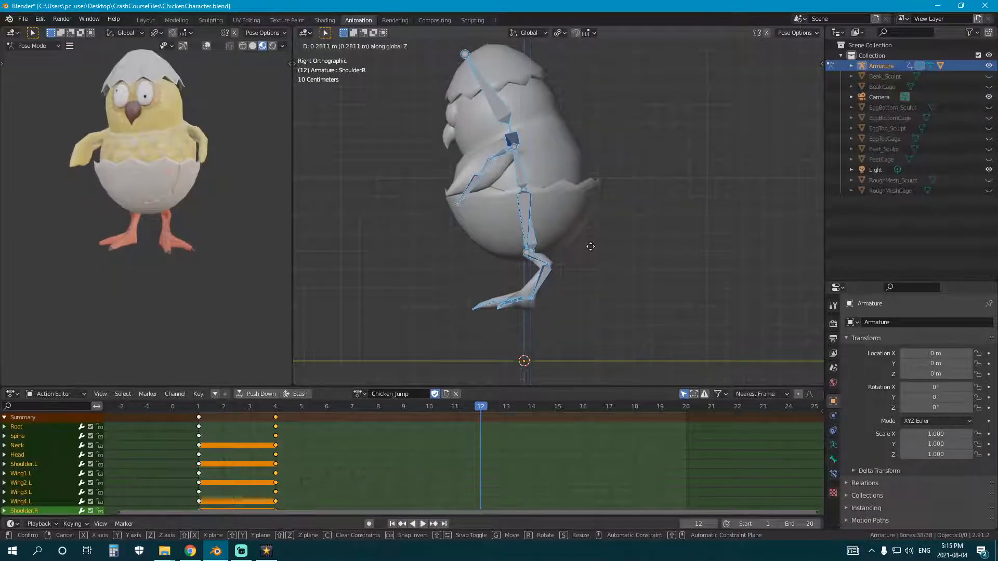
left_click(590, 247)
Rotate the left lower leg forward so the leg tucks up under the body.
left_click(540, 263)
key("r")
left_click(597, 272)
Curl the left foot and toe bones downward and turn them about the Z axis.
left_click(547, 277)
key("c")
mouse_move(462, 261)
left_mouse_down()
mouse_move(510, 272)
mouse_move(464, 264)
mouse_move(489, 267)
left_mouse_up()
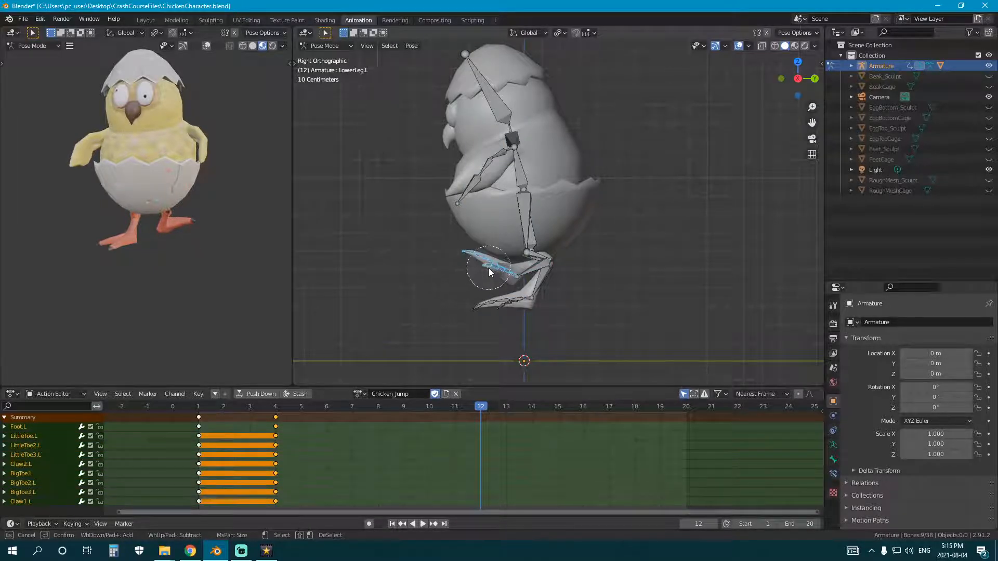
right_click(488, 267)
key("r")
left_click(582, 294)
middle_click_drag(582, 293, 608, 327)
key("r")
key("z")
left_click(594, 335)
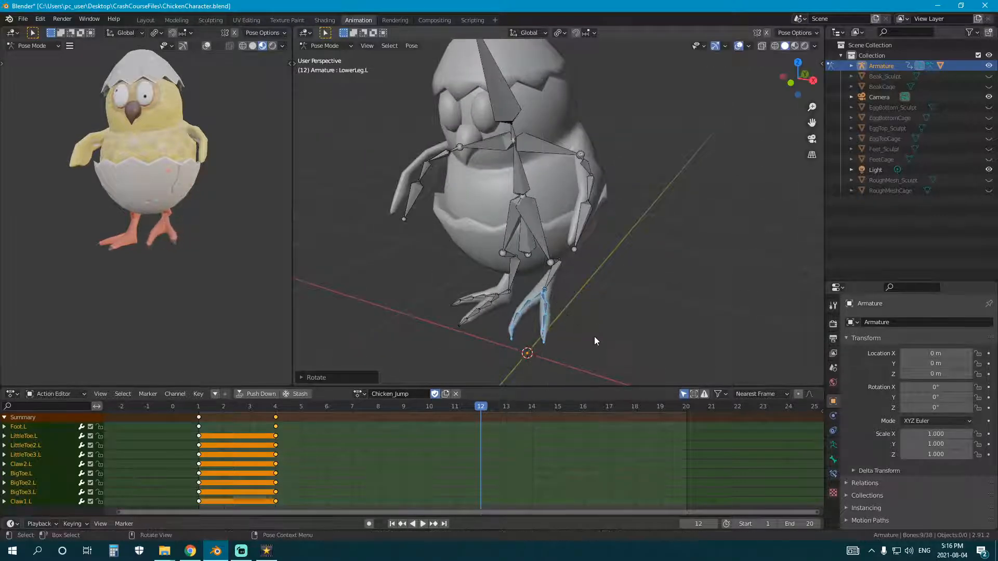
Rotate the right upper and lower leg bones so the right leg stretches downward.
key("KP_3")
key("KP_3")
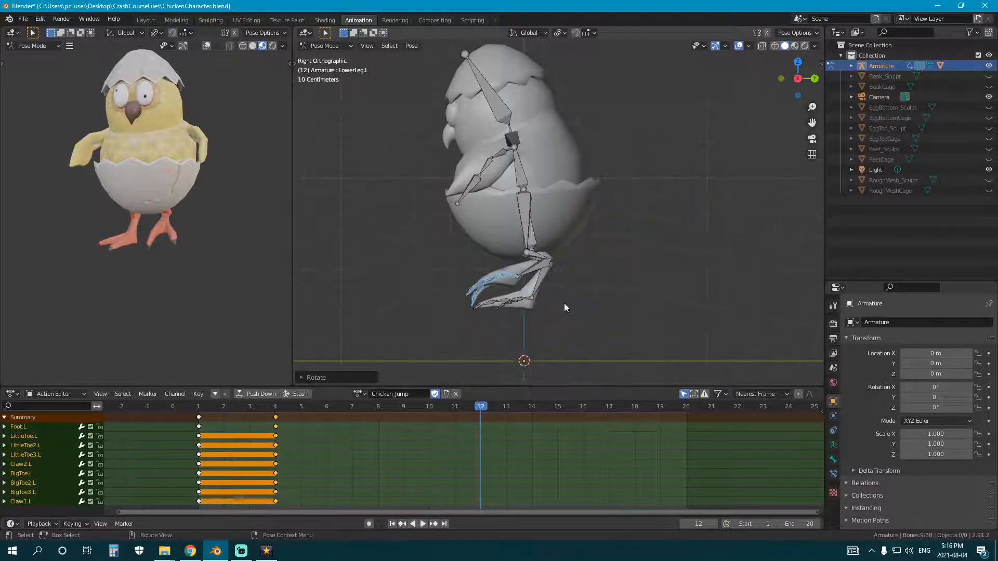
left_click(532, 258)
key("r")
left_click(614, 327)
left_click(537, 283)
key("r")
left_click(583, 280)
Select all the right foot and toe bones and curl them downward.
left_click(521, 342)
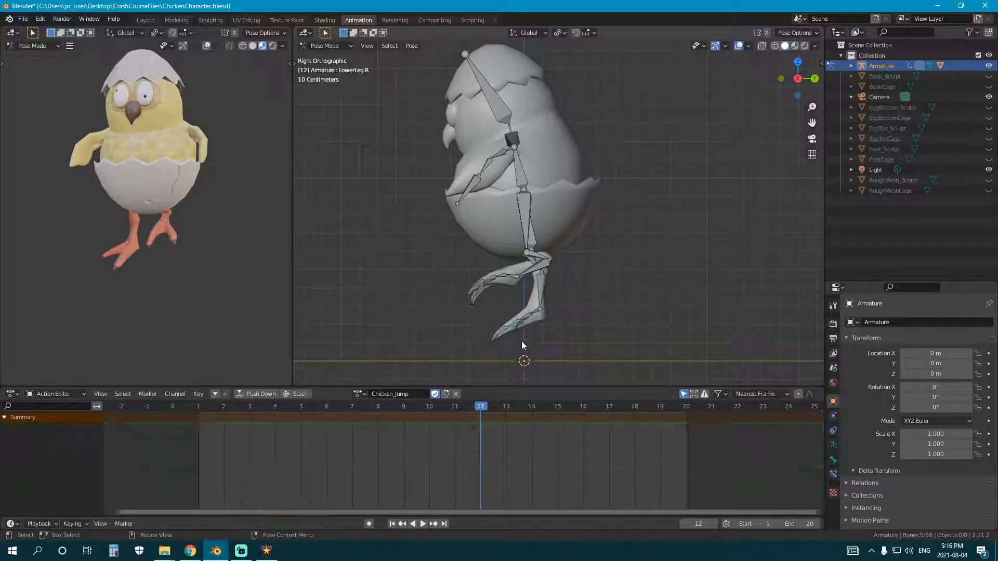
key("l")
key("r")
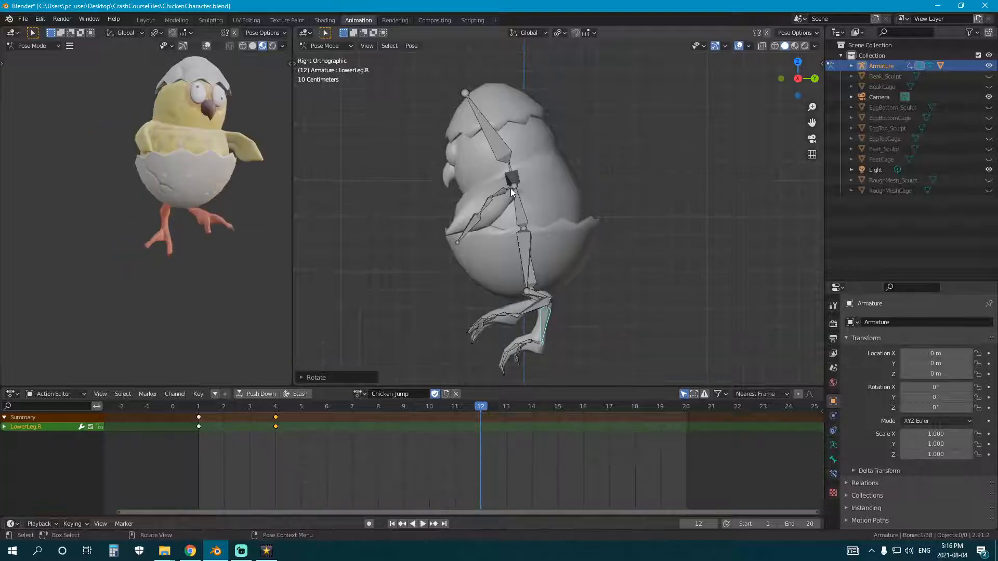
Rotate the left wing's base bone Wing1.L back and outward from the body.
left_click(505, 190)
key("r")
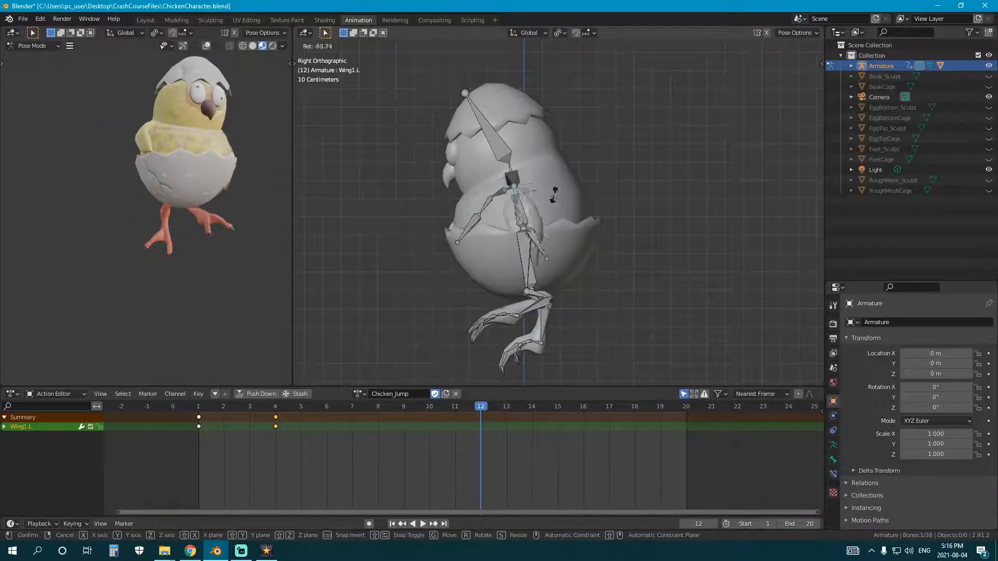
left_click(426, 219)
middle_click_drag(130, 240, 88, 244)
middle_click_drag(482, 227, 615, 229)
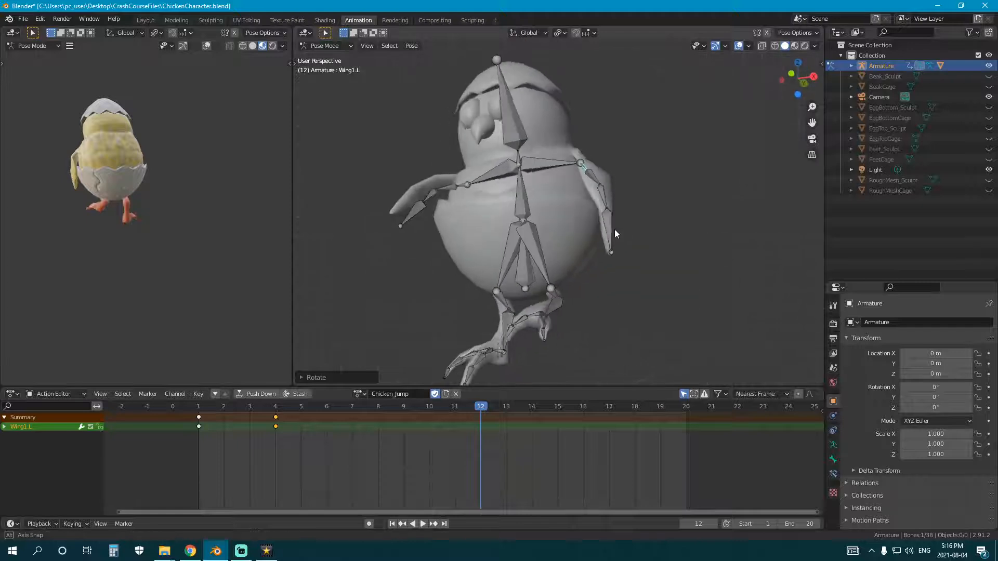
key("r")
key("r")
left_click(647, 169)
Rotate the left wing's outer bones, Wing2.L to Wing4.L, so the wing spreads upward.
middle_click_drag(145, 231, 83, 232)
middle_click_drag(606, 220, 645, 260)
key("alt+a")
key("c")
left_click_drag(623, 247, 625, 298)
key("Escape")
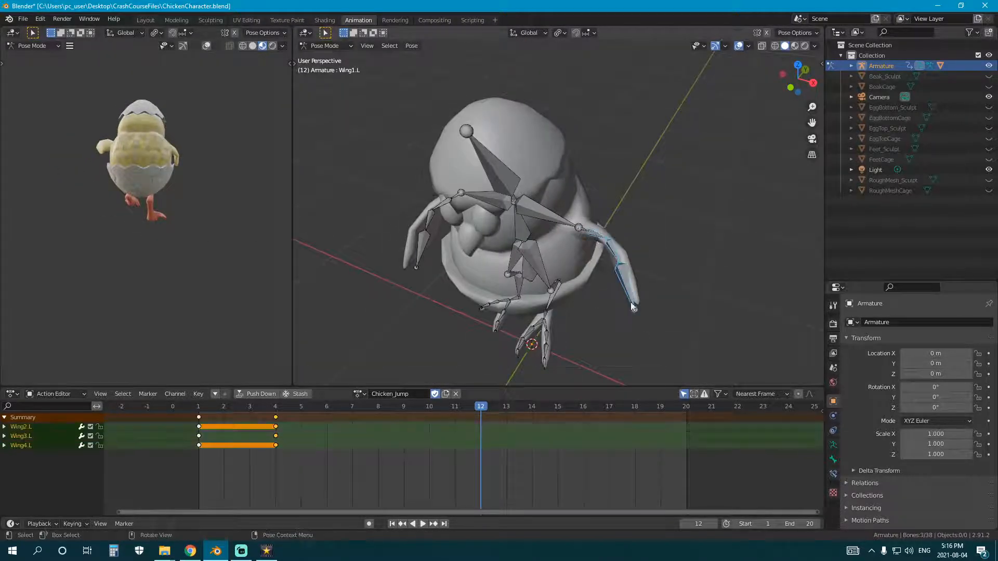
key("r")
left_click(672, 264)
Copy the pose of the four left wing bones and paste it mirrored onto the right wing.
middle_click_drag(673, 263, 631, 192)
left_click(621, 182, "shift")
key("ctrl+c")
key("ctrl+shift+v")
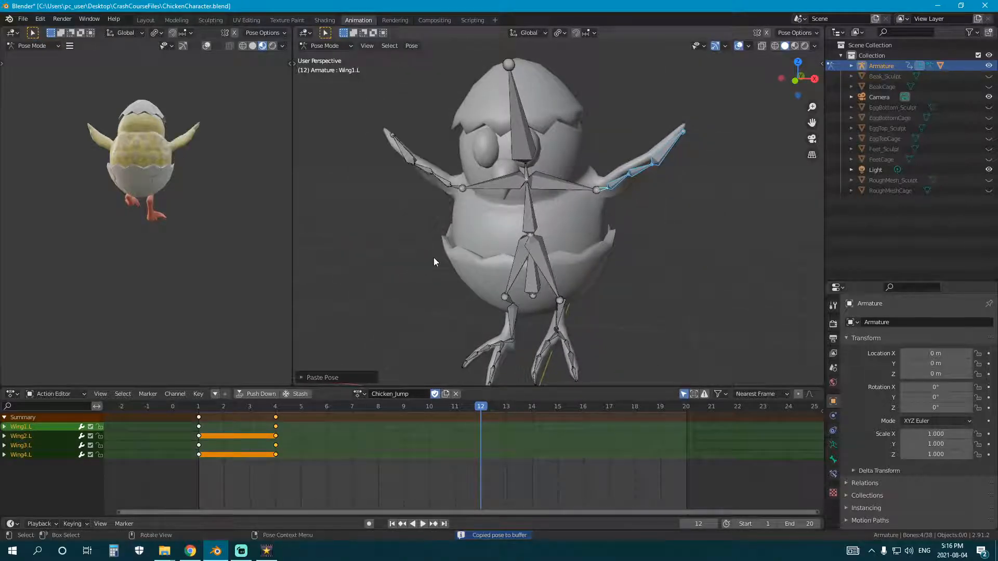
Tilt the head bone about the X axis for the airborne pose.
left_click(523, 129)
key("r")
key("x")
left_click(577, 206)
left_click(551, 184)
key("r")
right_click(582, 195)
Tilt the neck bone about the X axis for the airborne pose at frame 12.
left_click(524, 169)
key("r")
key("r")
key("x")
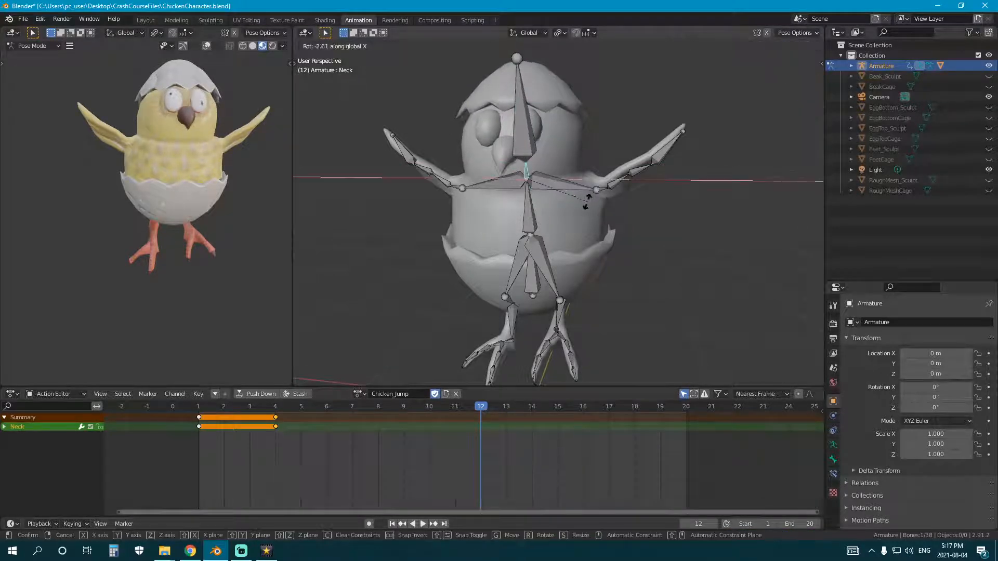
left_click(585, 203)
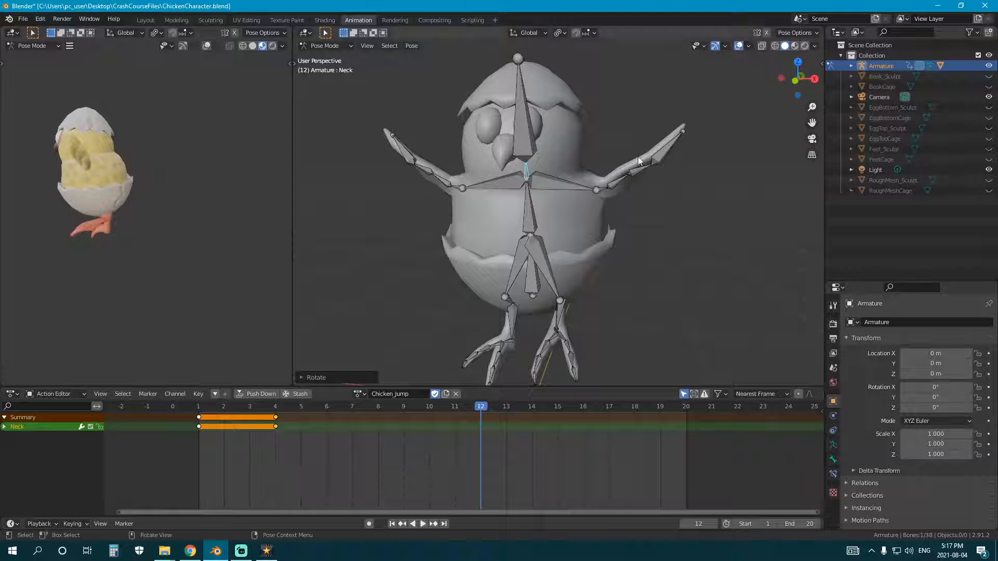
left_click(524, 119)
key("r")
key("x")
right_click(651, 196)
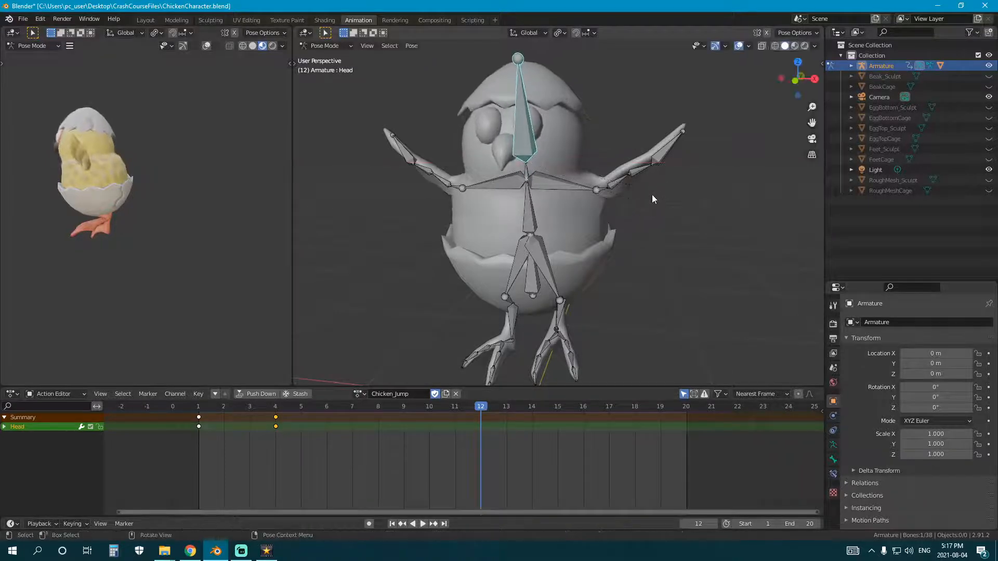
Rotate the Spine bone backward about the X axis in the right side view so the upper body straightens.
key("KP_3")
scroll(650, 197, "up", 3)
left_click(499, 194)
key("r")
key("x")
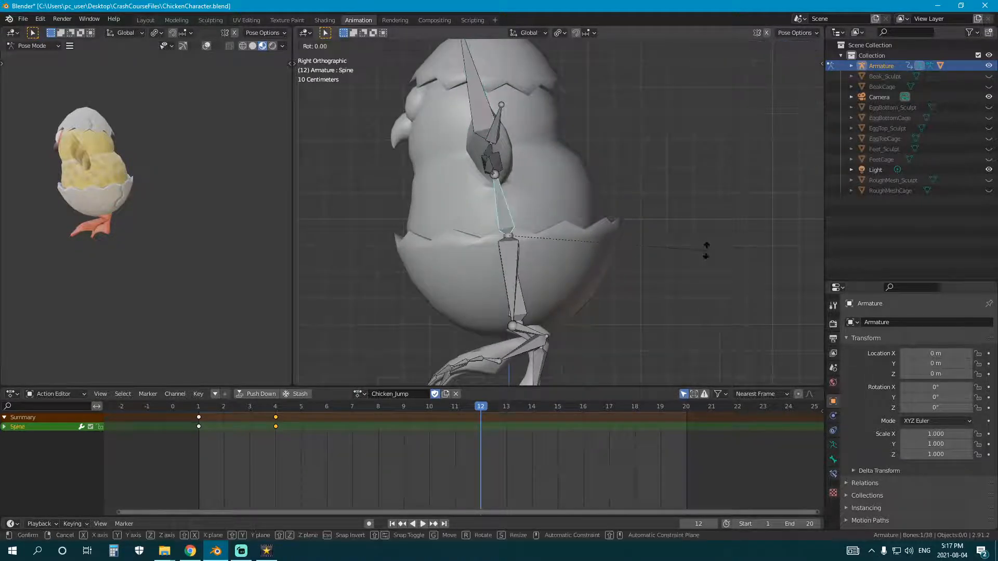
left_click(684, 278)
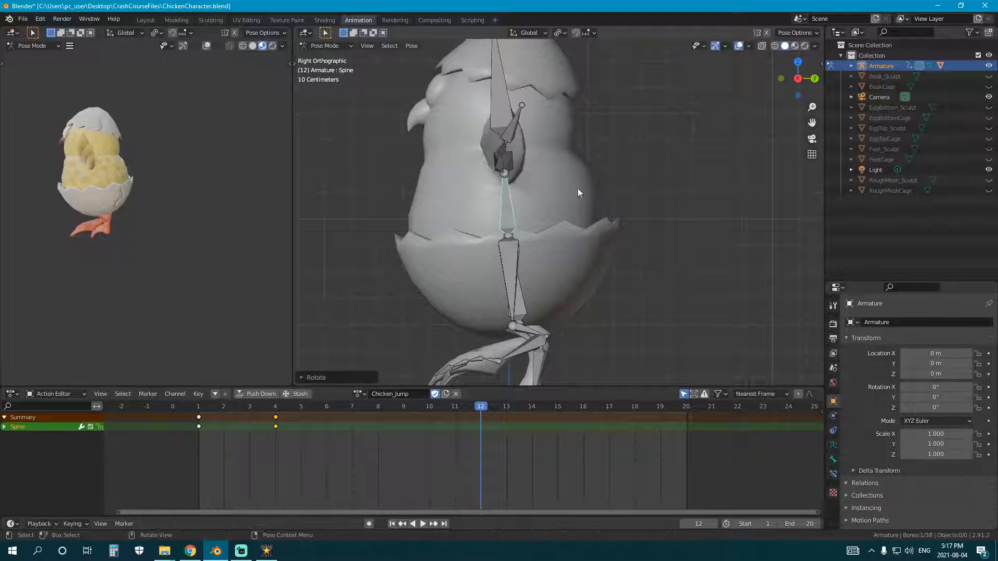
Select all bones of the armature and insert keyframes for the airborne pose at frame 12.
middle_click_drag(526, 269, 647, 269)
key("a")
key("i")
left_click(653, 274)
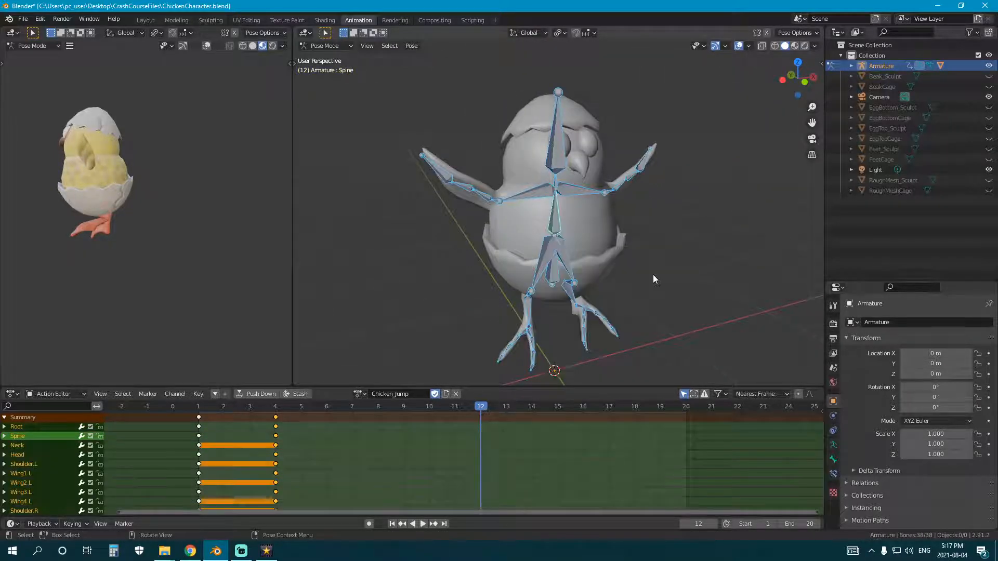
key("i")
left_click(652, 264)
Scrub through the action up to frame 16 and play it back to examine the jump motion.
left_click_drag(482, 408, 366, 425)
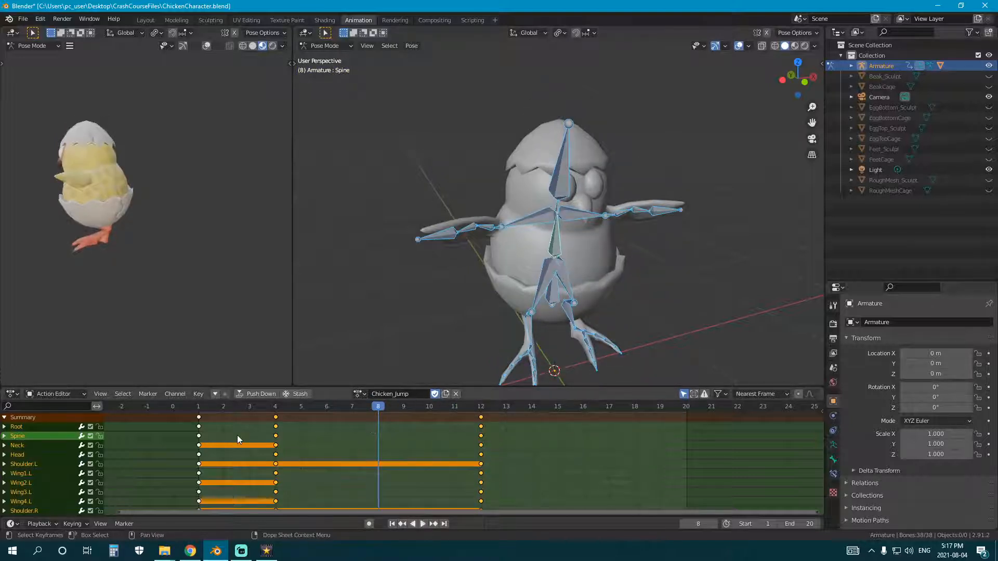
left_click_drag(384, 409, 344, 413)
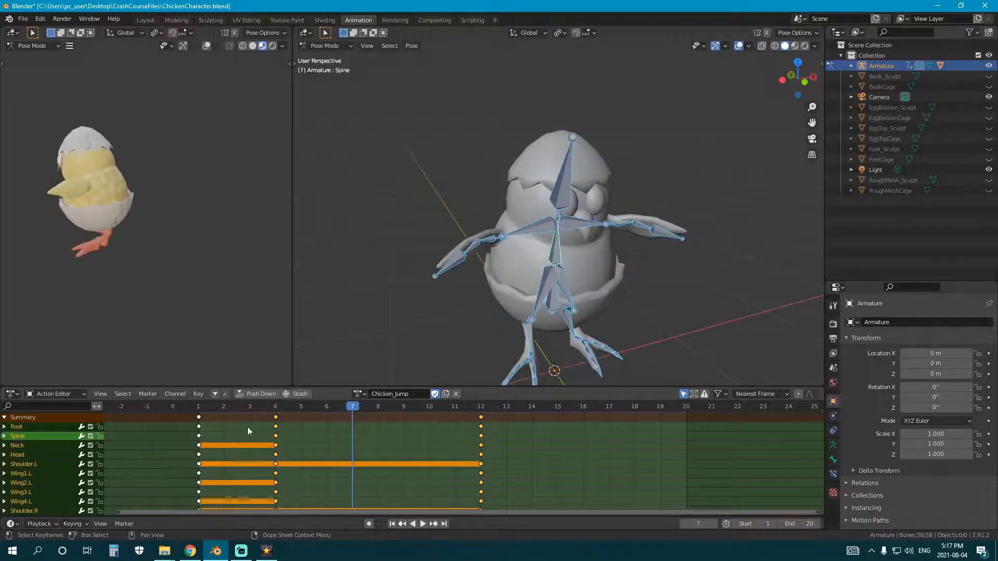
left_click_drag(200, 411, 580, 447)
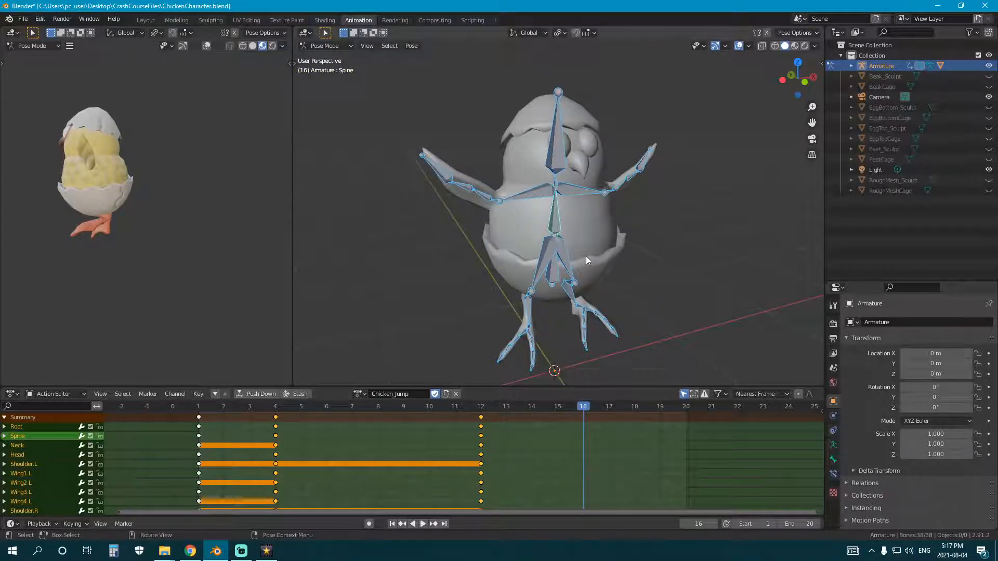
key("space")
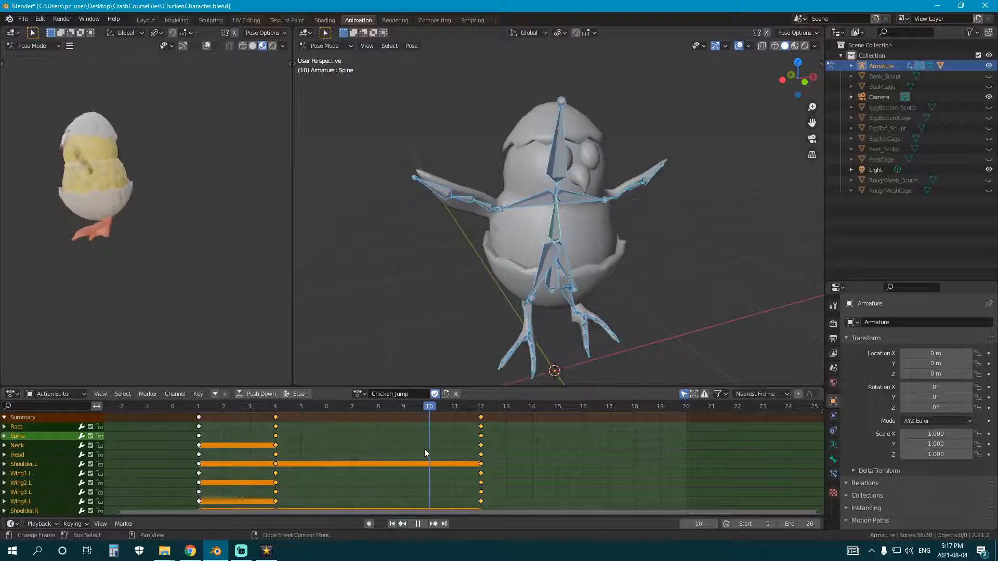
key("space")
Lower the Root bone about 0.09 m along the Z axis at frame 12 and keyframe it.
key("KP_3")
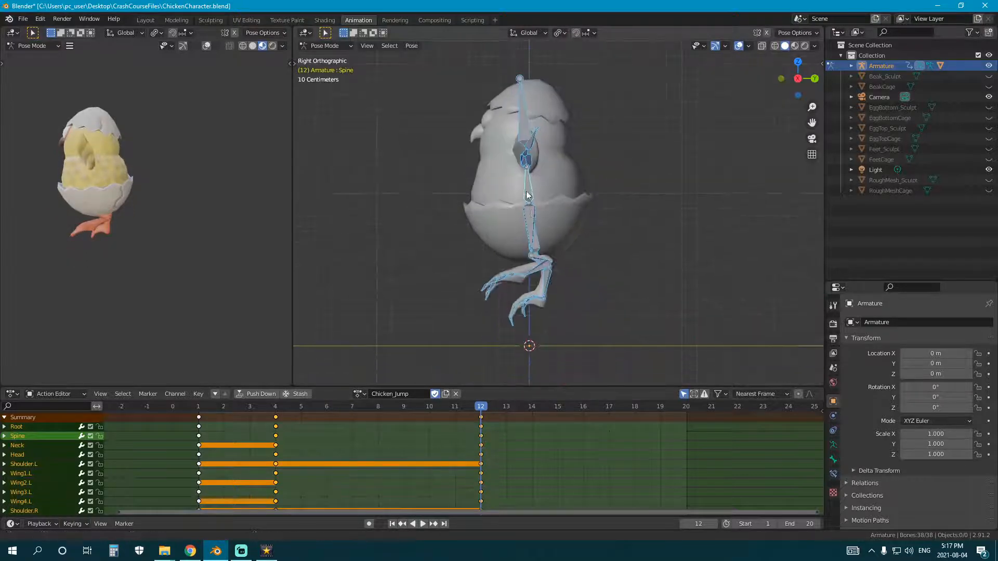
left_click(541, 245)
key("space")
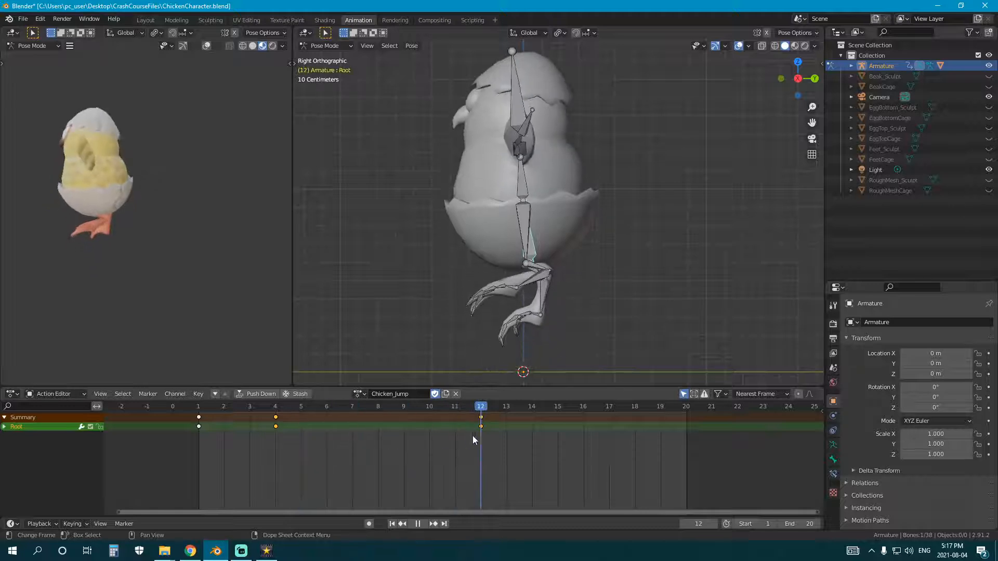
key("space")
key("g")
key("z")
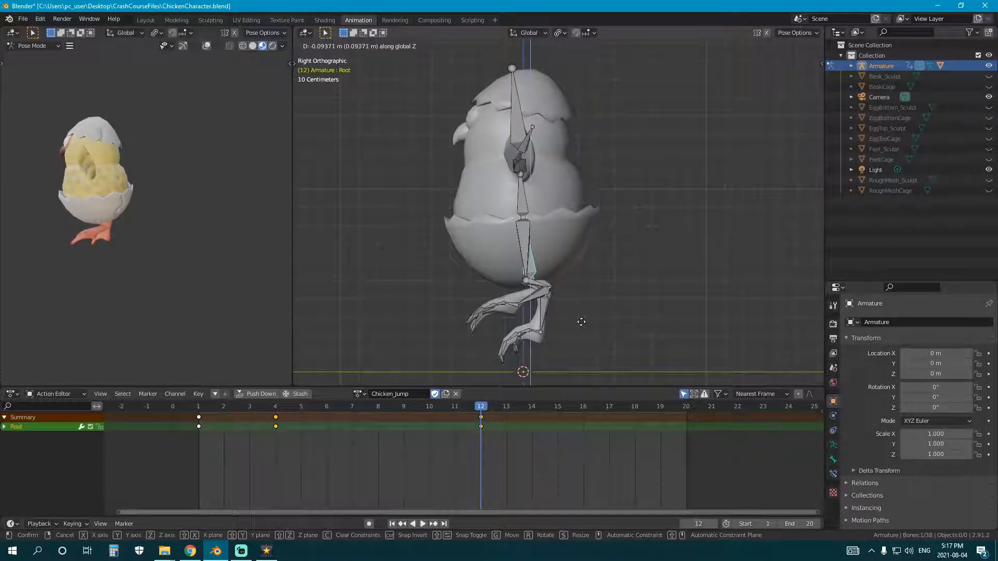
left_click(581, 321)
key("i")
left_click(581, 320)
At frame 8, rotate the right leg's upper and lower bones so the leg trails behind the body.
left_click_drag(475, 406, 372, 419)
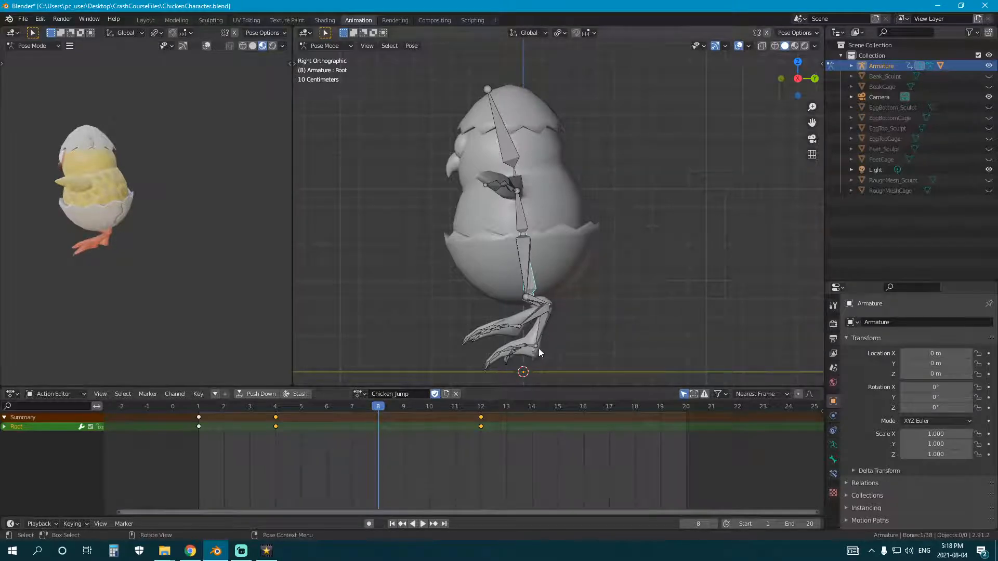
left_click(531, 306)
middle_click_drag(555, 330, 555, 268, "shift")
key("r")
left_click(546, 285)
left_click(541, 275)
key("r")
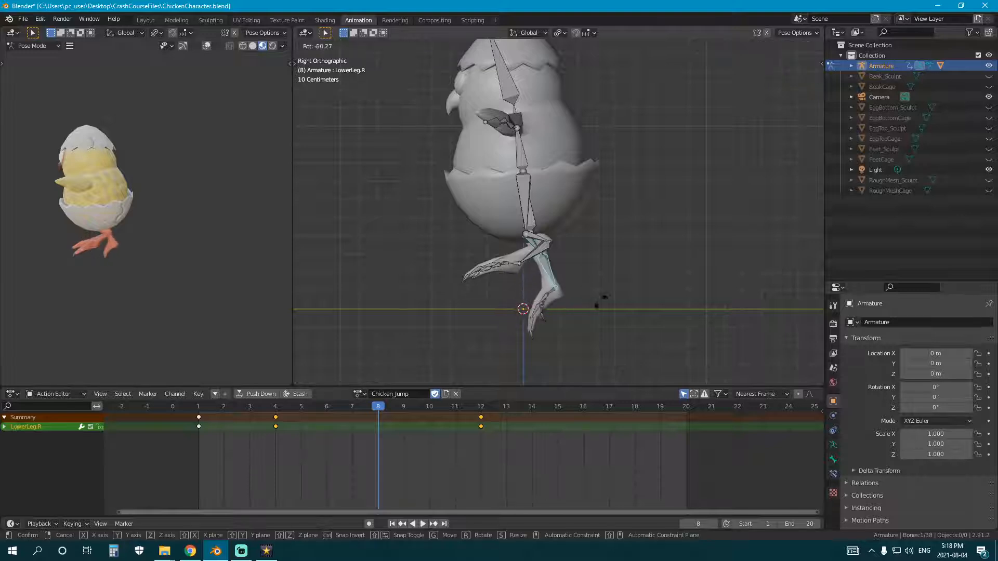
left_click(586, 294)
Rotate the left leg's upper and lower bones at frame 8 so the leg extends down beside the right one.
left_click(529, 241)
key("r")
left_click(584, 284)
left_click(541, 252)
key("r")
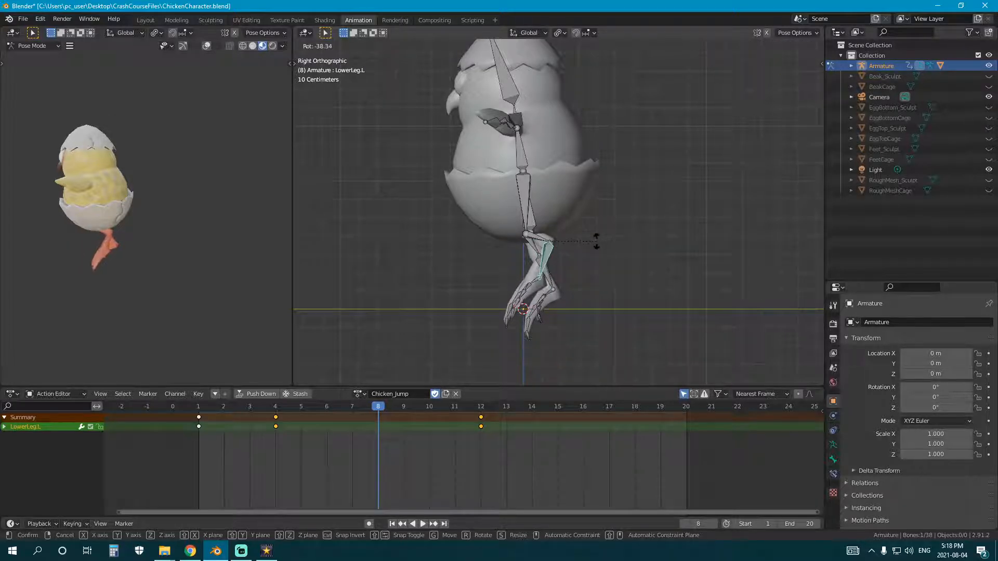
left_click(594, 250)
Readjust the left upper and lower leg rotation so the foot sits further forward, and select the left foot and toe bones.
left_click(538, 236)
key("r")
left_click(573, 285)
left_click(538, 262)
key("r")
left_click(561, 271)
key("alt+a")
key("a")
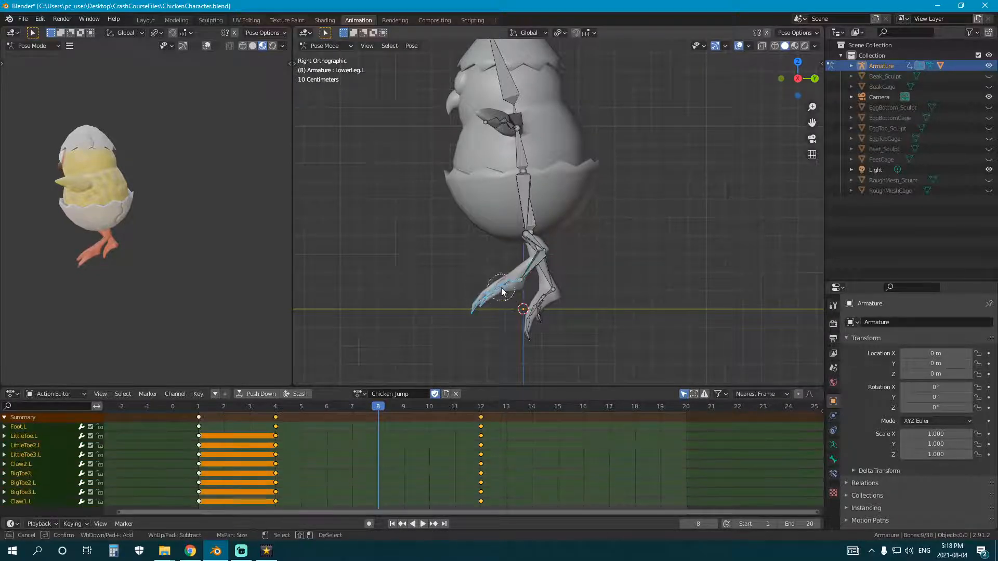
After a playback check, return to frame 8 and swing the left leg's lower and upper bones backward toward the right leg.
key("space")
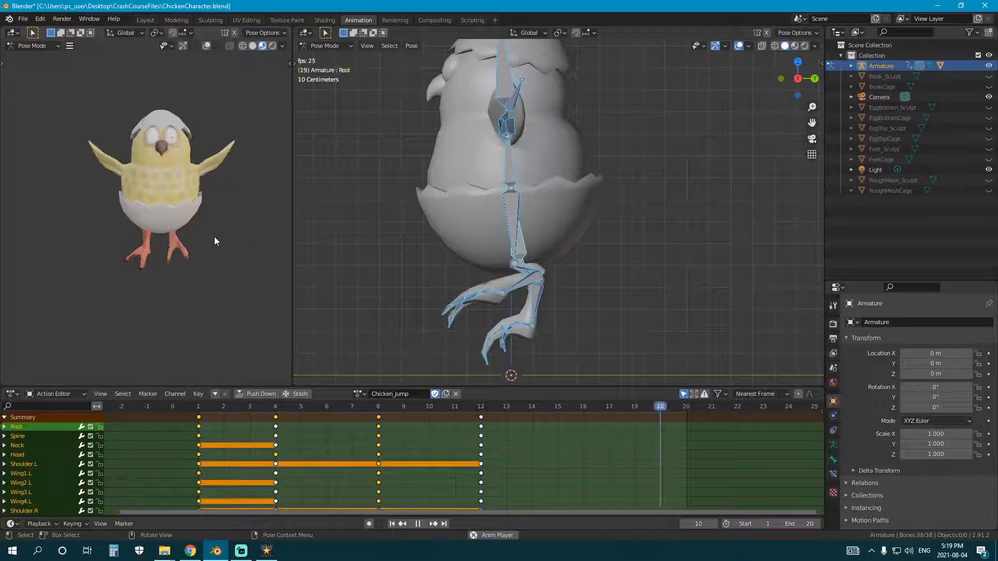
key("space")
mouse_move(378, 408)
left_mouse_down()
mouse_move(250, 413)
mouse_move(376, 424)
left_mouse_up()
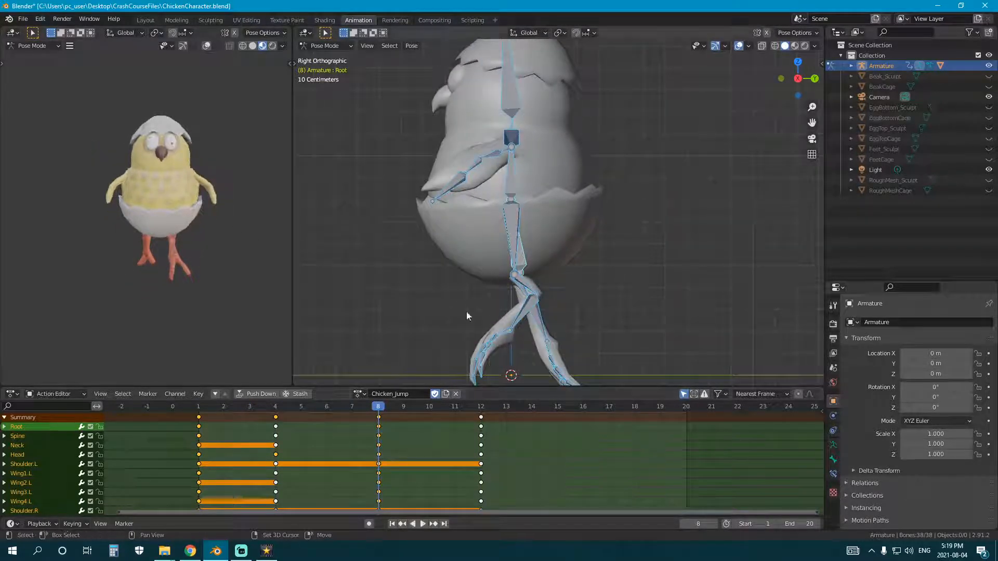
middle_click_drag(536, 300, 522, 248, "shift")
left_click(510, 258)
key("r")
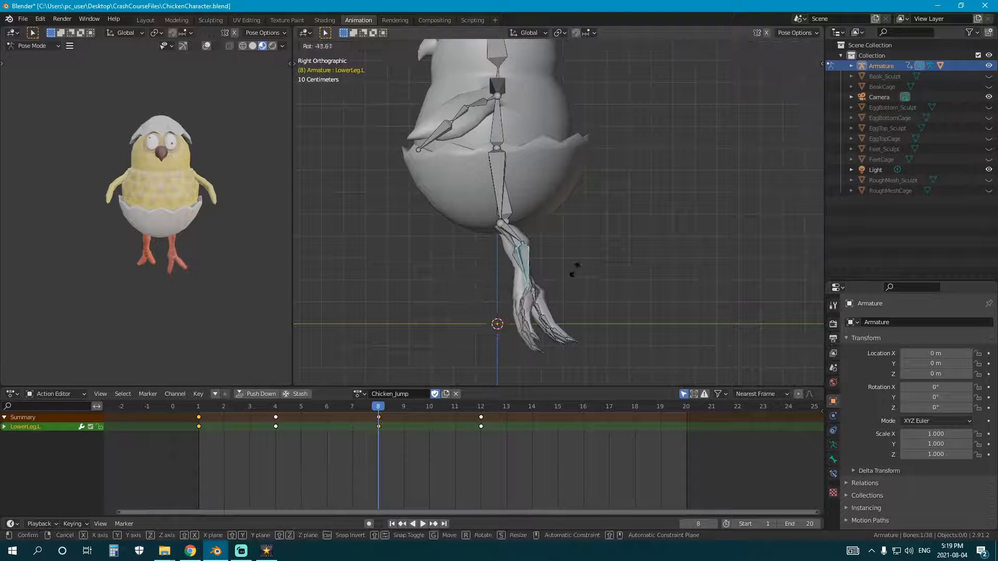
left_click(574, 272)
left_click(515, 233)
left_click(574, 222)
Adjust the LowerLeg.L rotation once more and keyframe both UpperLeg.L and LowerLeg.L at frame 8.
left_click(537, 255)
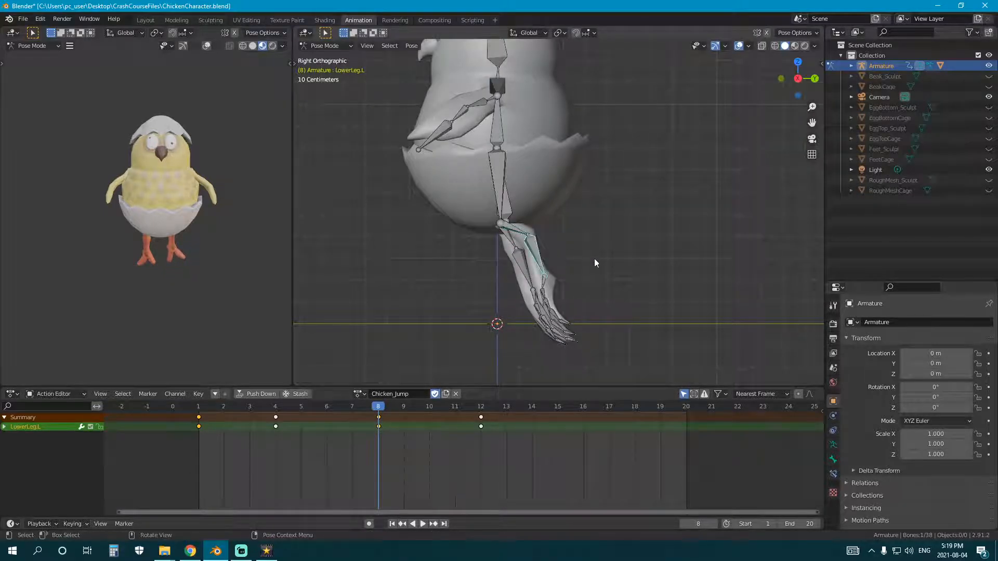
key("r")
left_click(588, 292)
left_click(520, 230, "shift")
key("i")
left_click(602, 249)
Copy the pose of all bones from frame 5, paste it at frame 16 and insert Location & Rotation keyframes.
key("space")
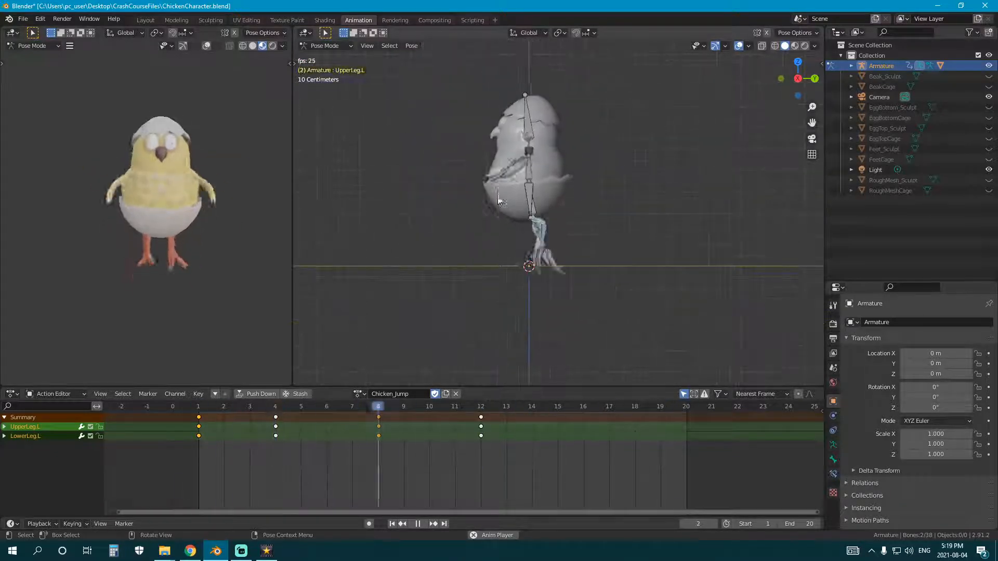
key("space")
key("a")
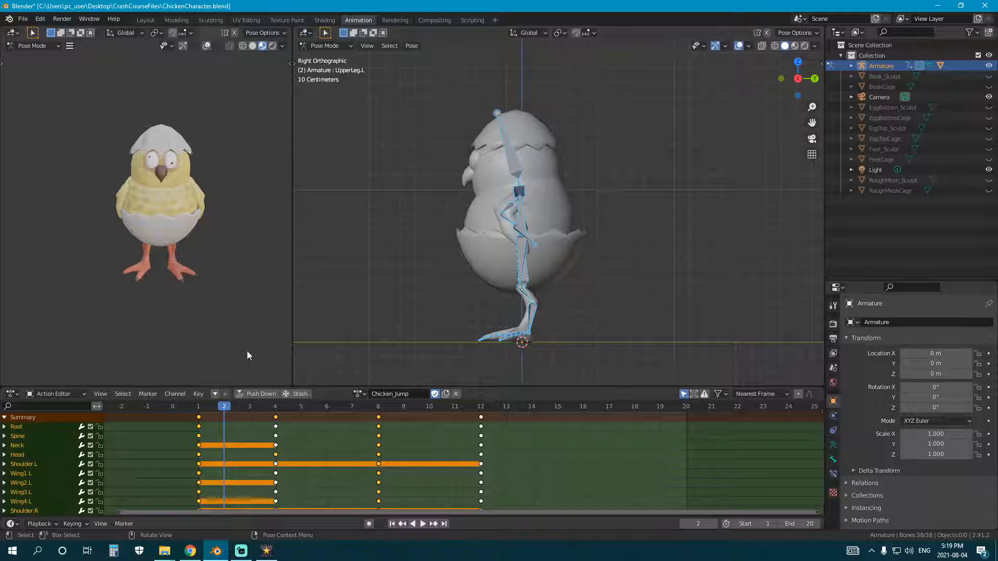
key("space")
left_click_drag(395, 418, 308, 428)
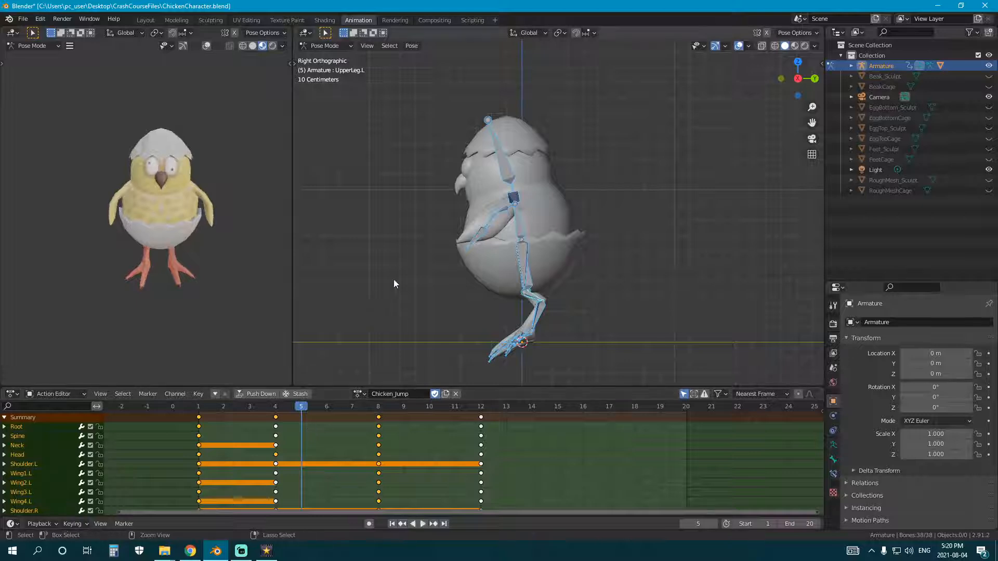
key("ctrl+c")
key("space")
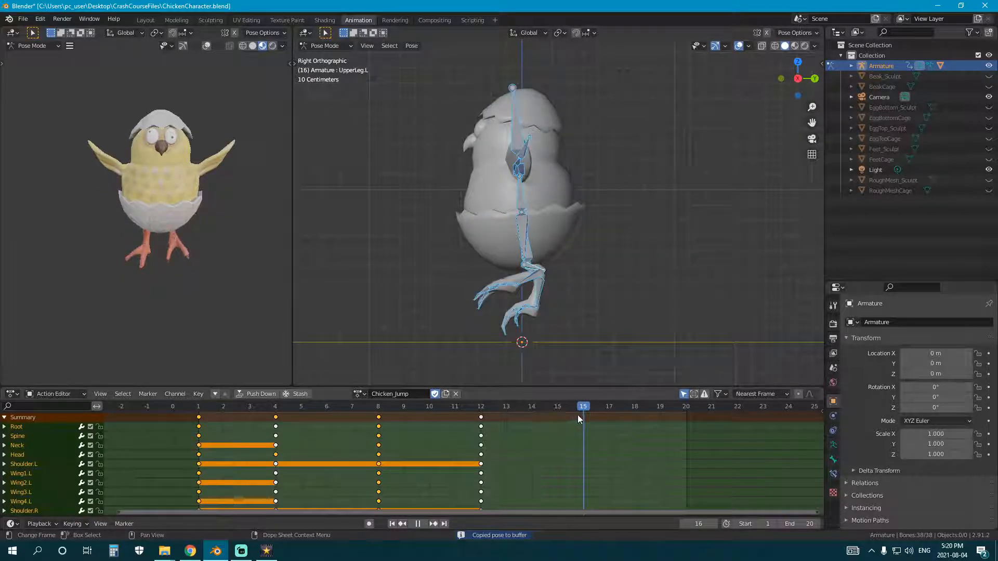
key("space")
key("ctrl+v")
key("i")
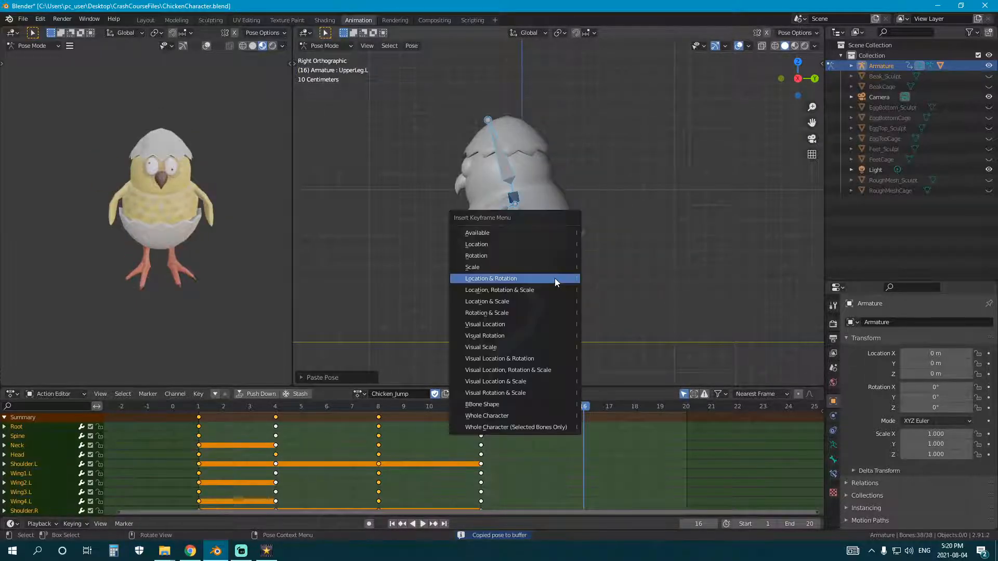
left_click(554, 279)
At frame 16, rotate the LowerLeg.L and Foot.L bones to lift the left foot forward for the landing.
key("g")
right_click(561, 344)
left_click(544, 321)
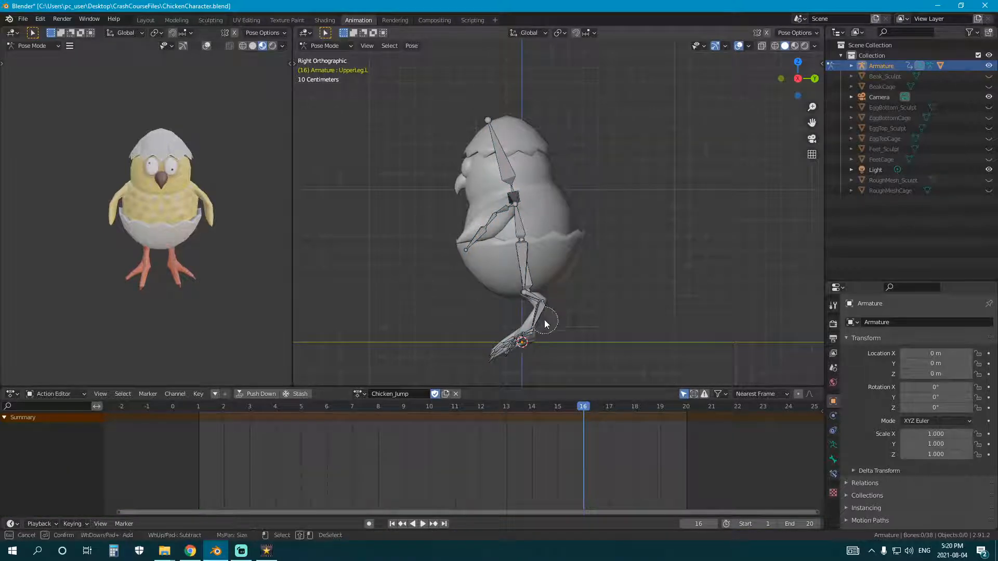
left_click(539, 311)
key("r")
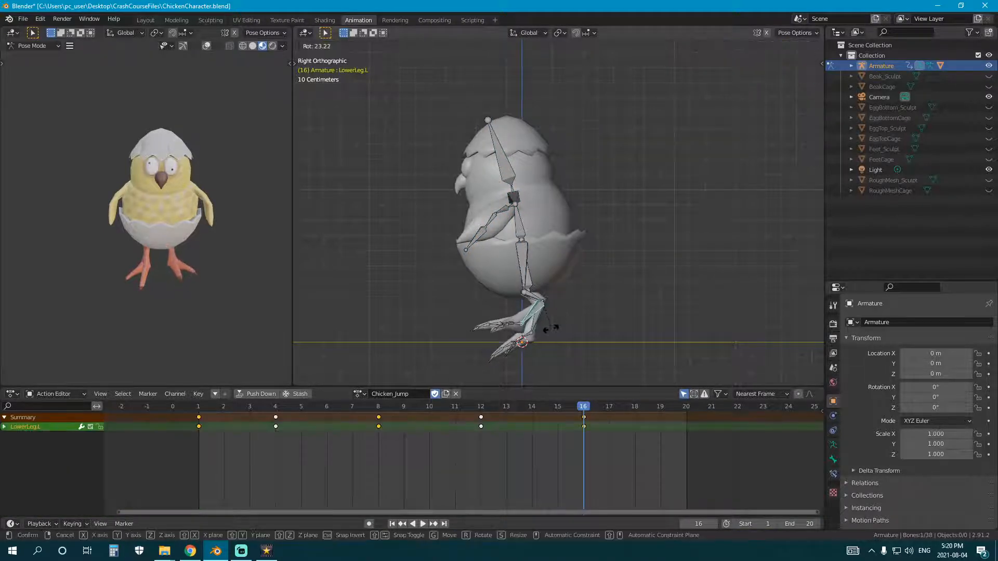
left_click(550, 329)
left_click(535, 332)
key("r")
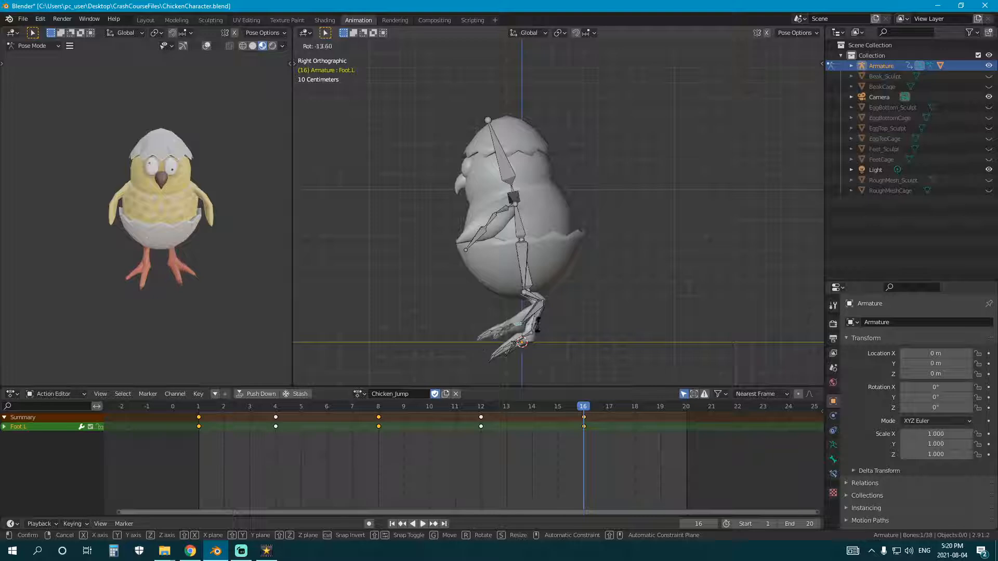
left_click(532, 331)
Select all toe and claw bones of the left foot and rotate them to follow the raised foot.
key("c")
left_click_drag(486, 321, 501, 322)
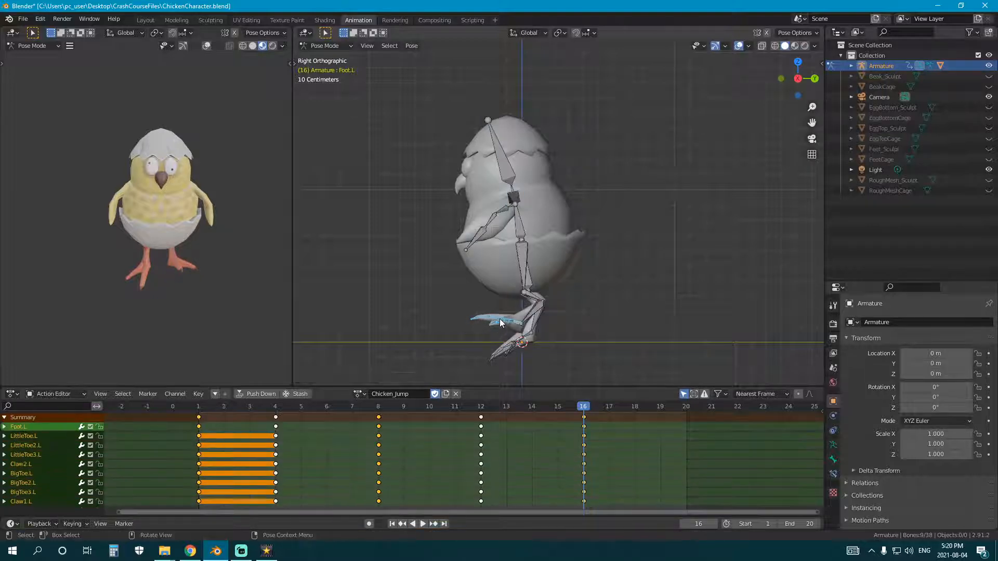
left_click(533, 325, "shift")
right_click(534, 327)
key("r")
left_click(558, 334)
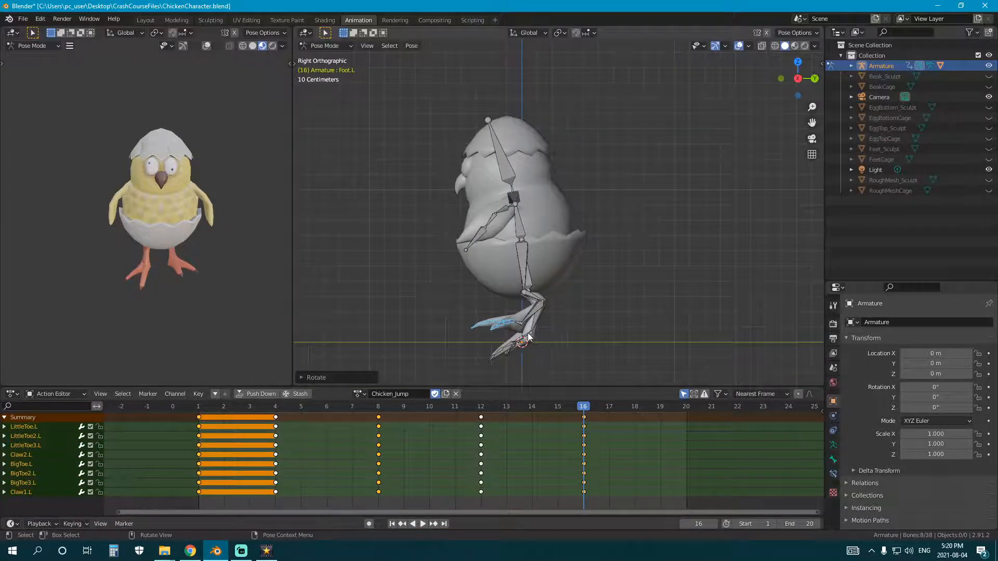
Rotate the right foot and the LowerLeg.R bone so the right foot rests flatter on the ground.
left_click(528, 336)
key("r")
left_click(552, 354)
left_click(540, 323)
key("r")
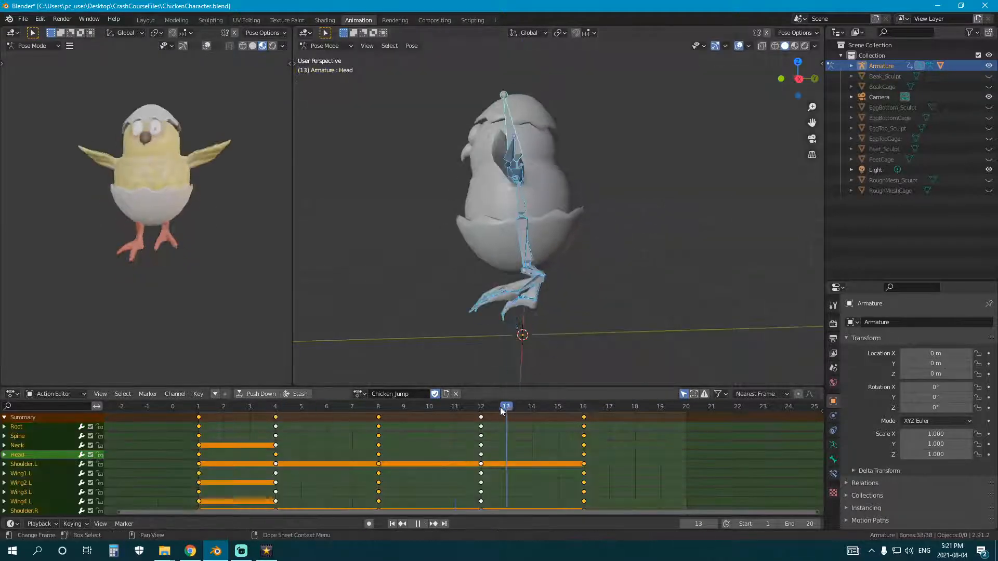
Play back the whole jump in the right side view to examine the motion, and deselect all keyframes.
left_click_drag(500, 407, 584, 417)
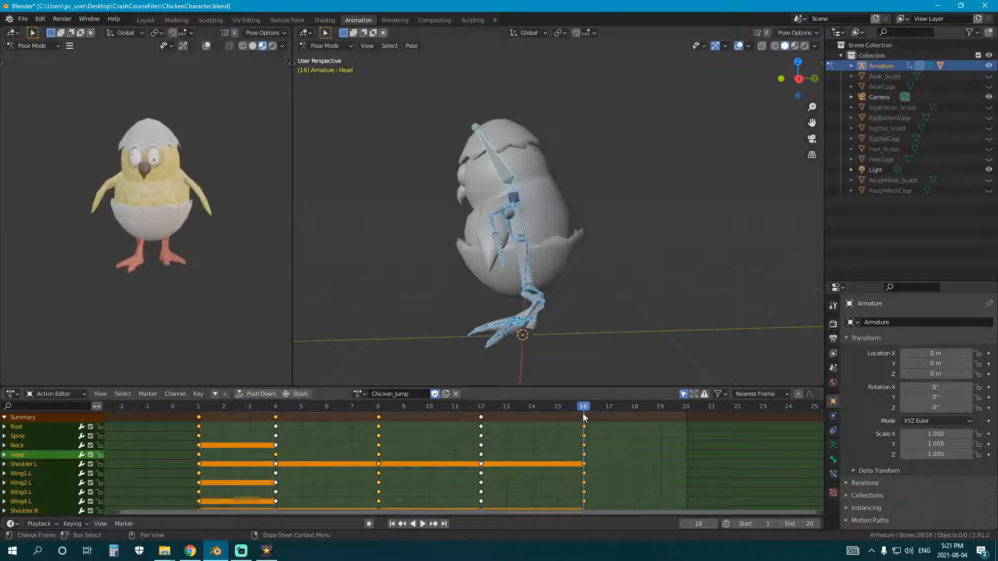
key("space")
scroll(405, 216, "down", 3)
middle_click_drag(405, 216, 527, 217)
key("KP_3")
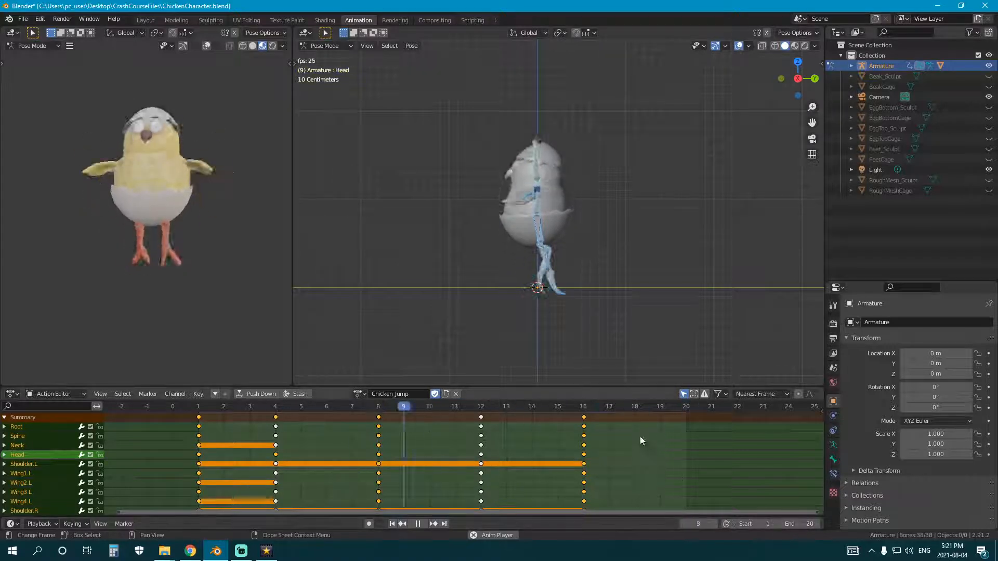
key("space")
left_click_drag(180, 430, 628, 425)
left_click_drag(698, 422, 800, 457)
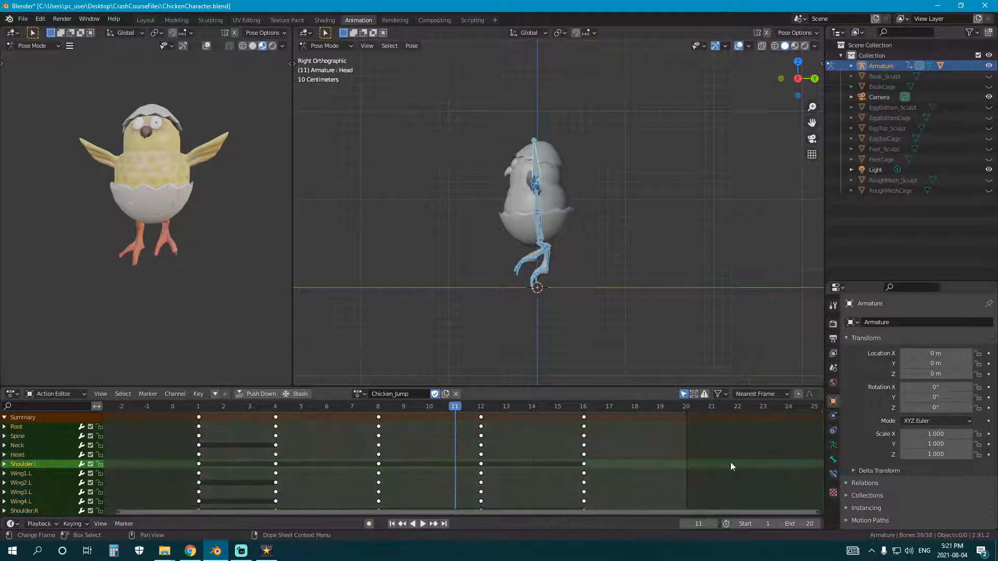
Move the landing pose keyframes of the jump out to frame 19 and play back the motion to check the timing.
key("space")
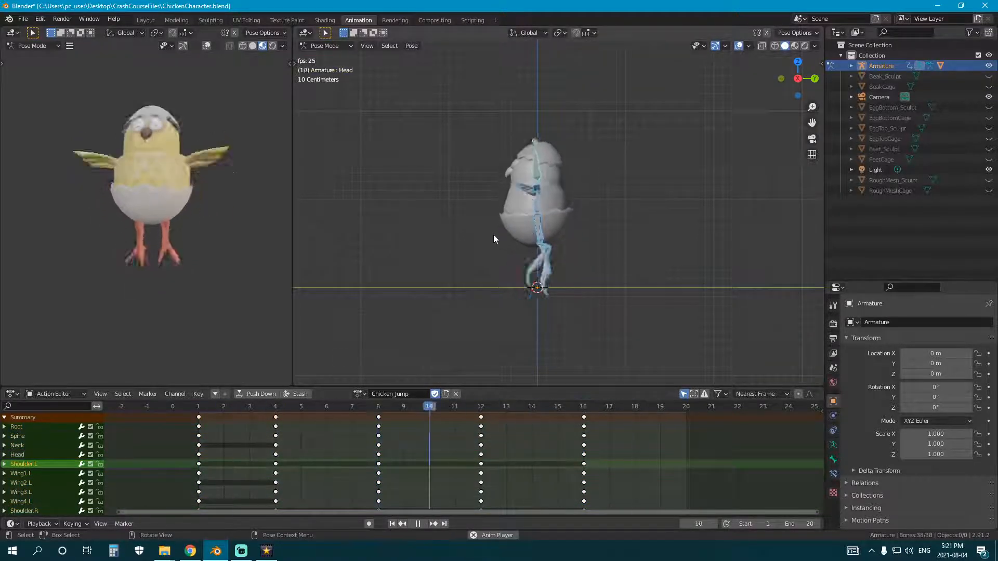
key("space")
key("a")
key("a")
left_click_drag(586, 418, 643, 421)
key("space")
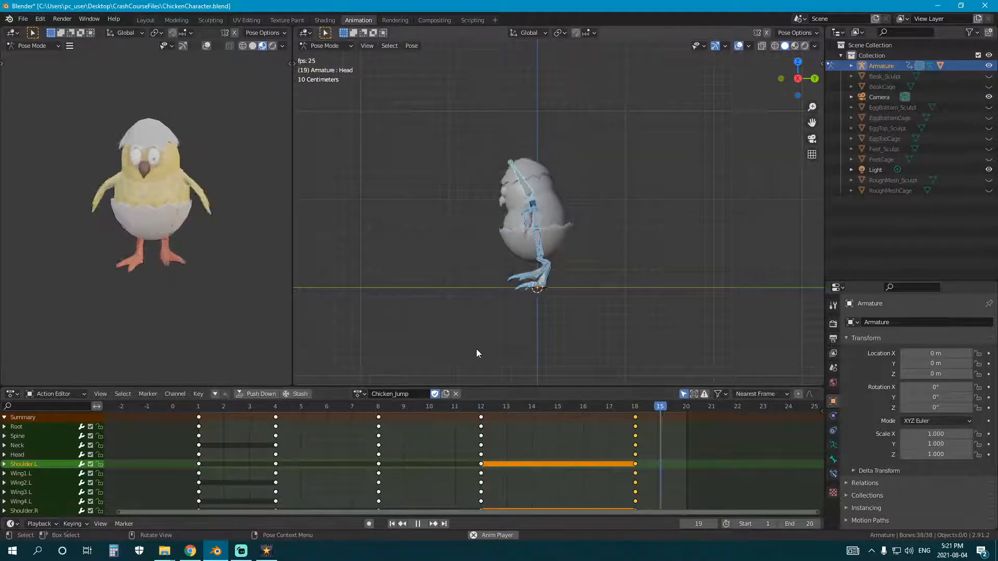
key("g")
left_click(647, 429)
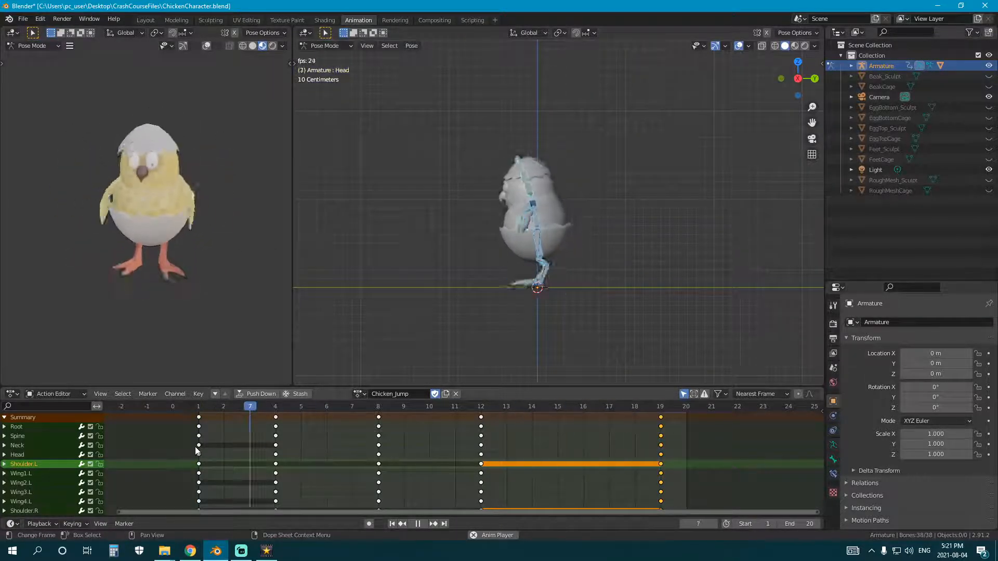
key("space")
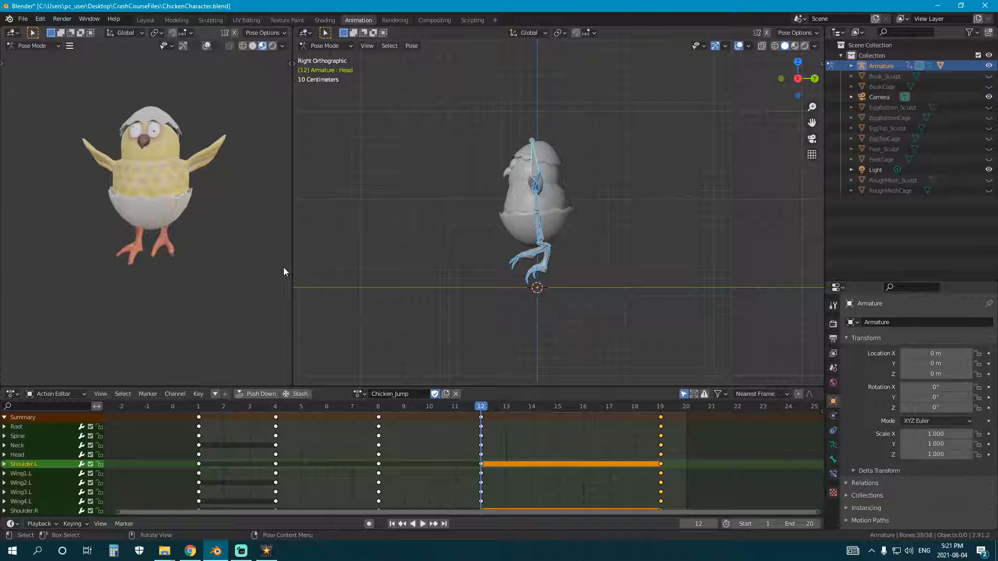
key("space")
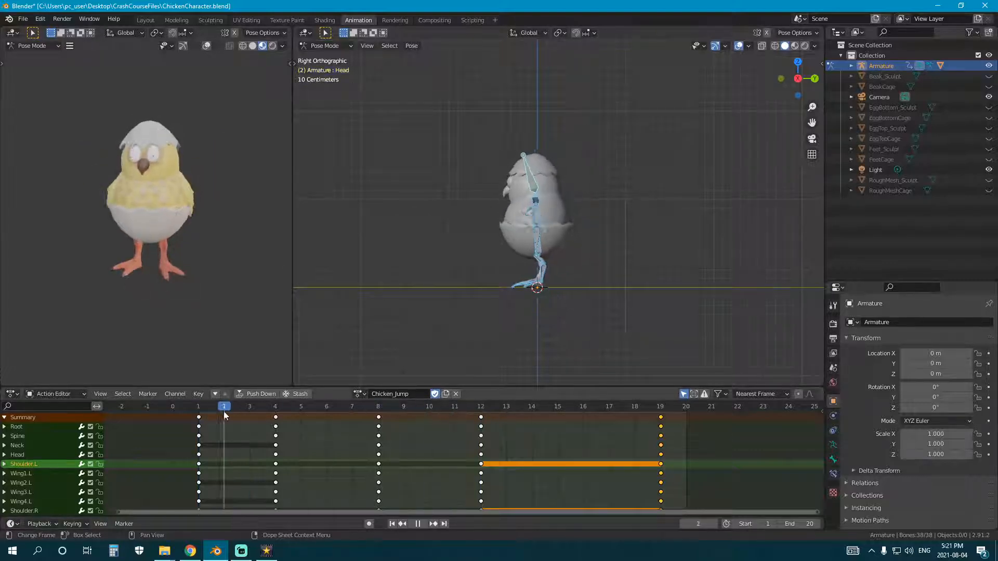
Duplicate the Chicken_Jump action and name the copy Chicken_Land.
left_click_drag(516, 409, 661, 432)
middle_click_drag(572, 337, 453, 320)
mouse_move(283, 411)
left_mouse_down()
mouse_move(207, 413)
mouse_move(275, 416)
left_mouse_up()
left_click(446, 395)
left_click(420, 394)
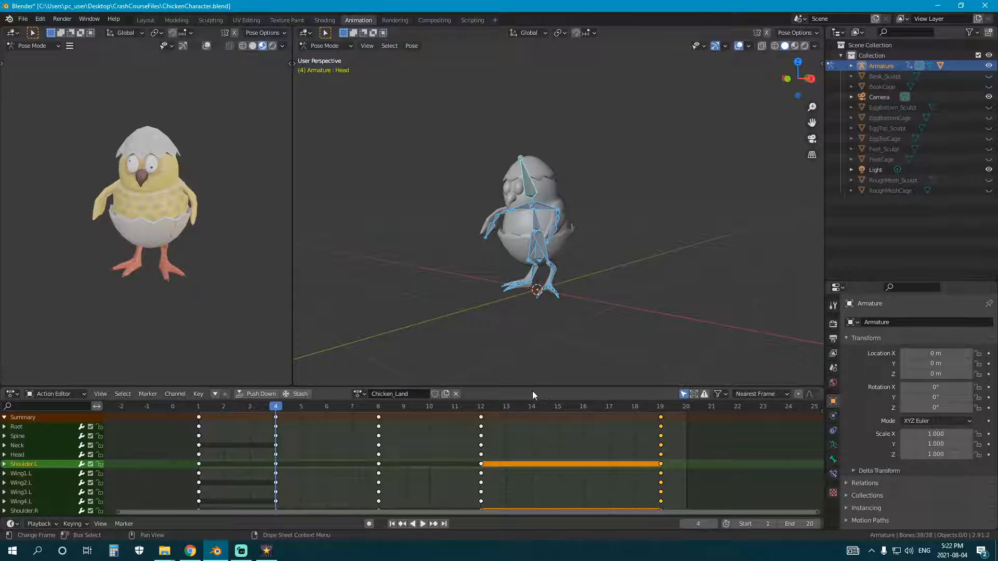
At frame 6 of Chicken_Land, insert a Location & Rotation keyframe for all bones.
left_click_drag(265, 411, 429, 413)
key("KP_3")
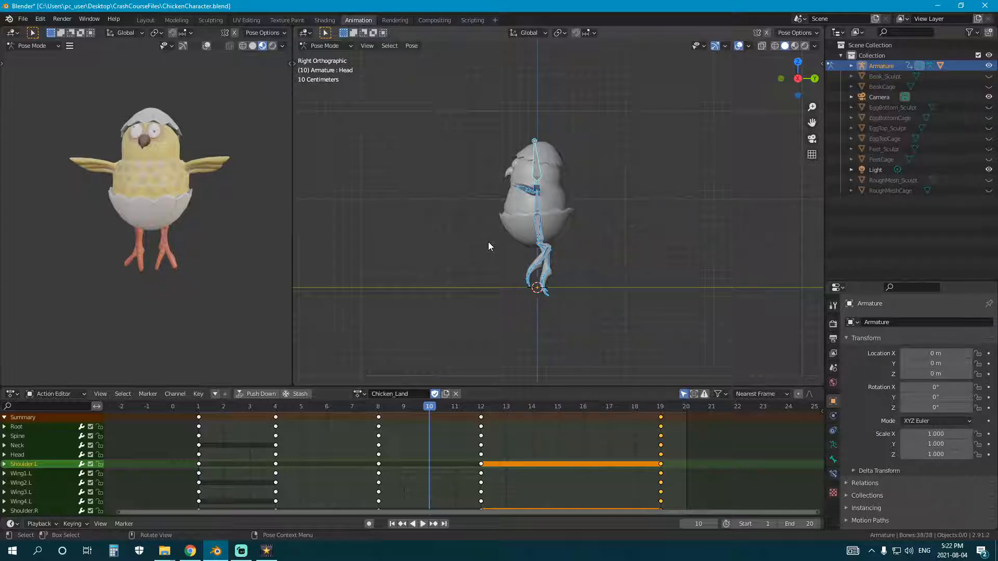
scroll(480, 251, "up", 2)
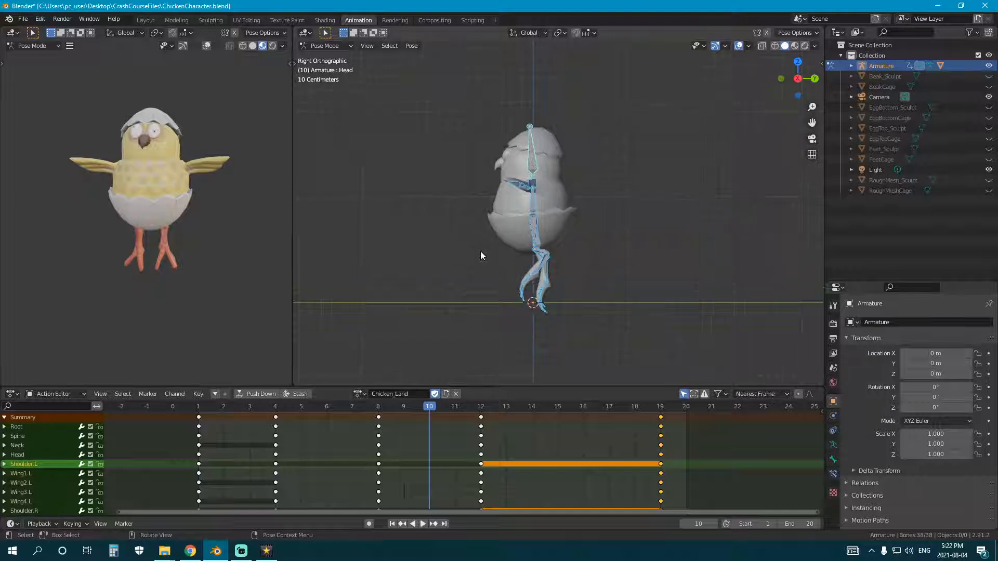
middle_click_drag(476, 233, 468, 257, "shift")
scroll(469, 257, "down", 1)
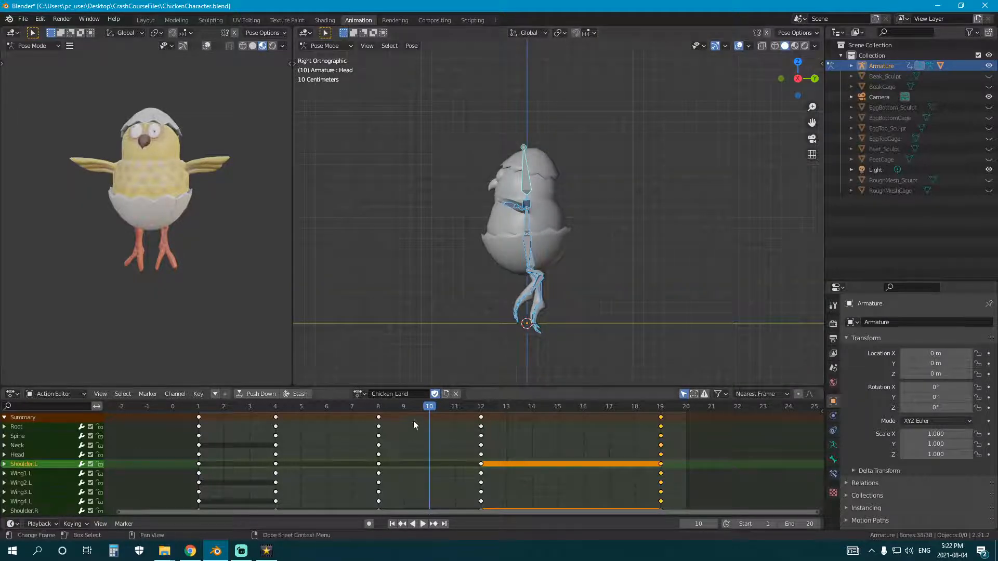
key("space")
left_click_drag(276, 420, 326, 437)
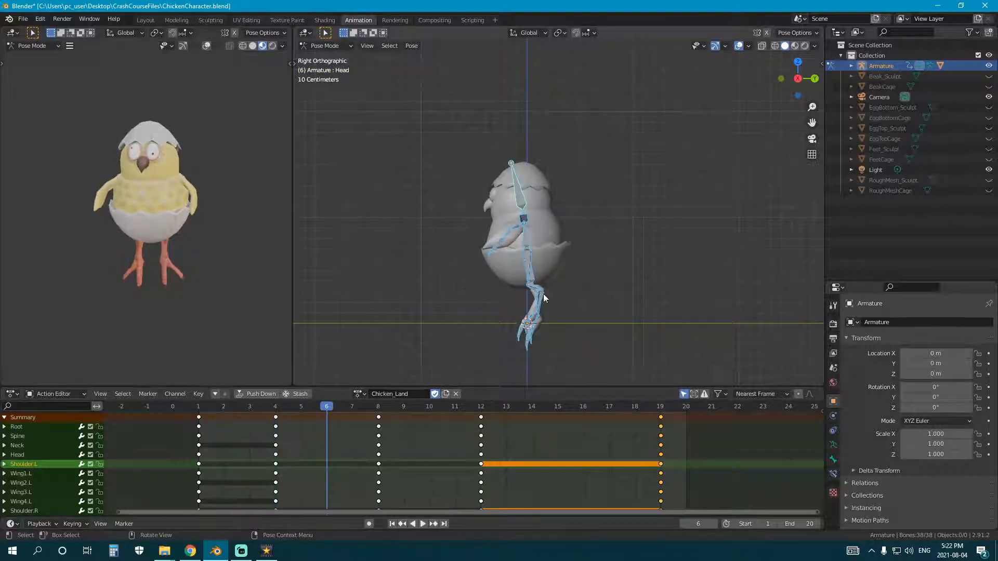
key("i")
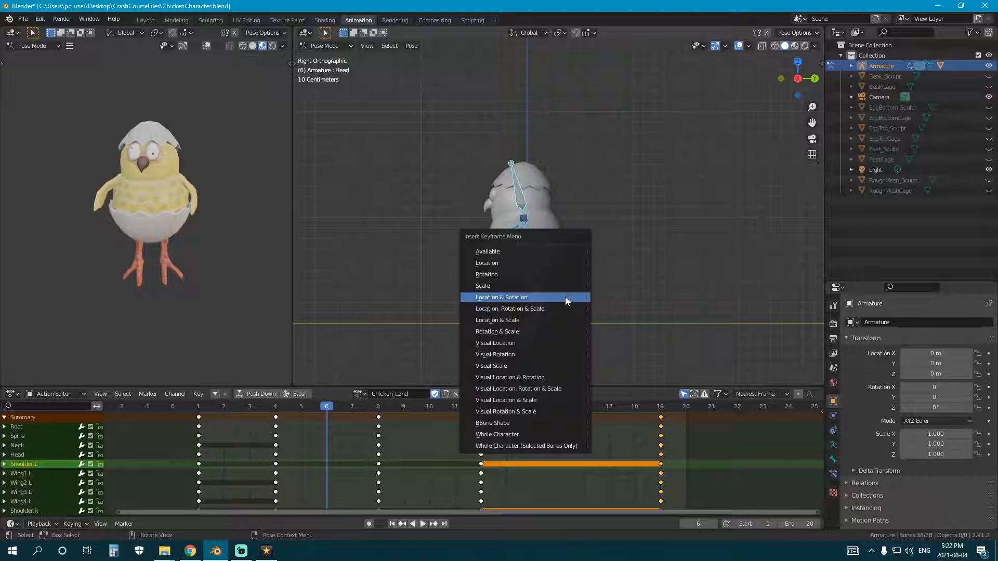
left_click(565, 297)
Select the keyframes at frames 8, 12 and 19 and delete them.
key("c")
left_click_drag(399, 432, 416, 419)
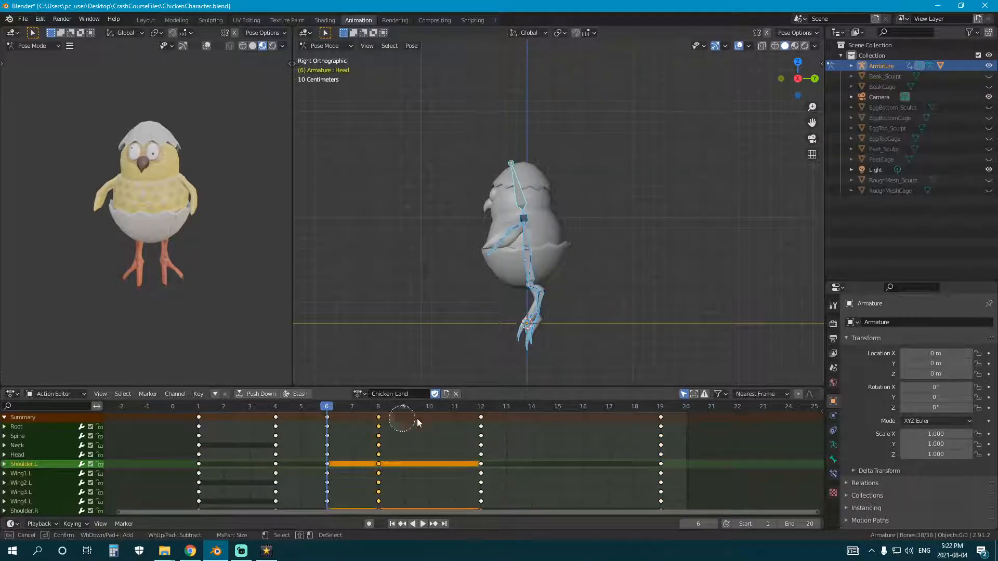
key("x")
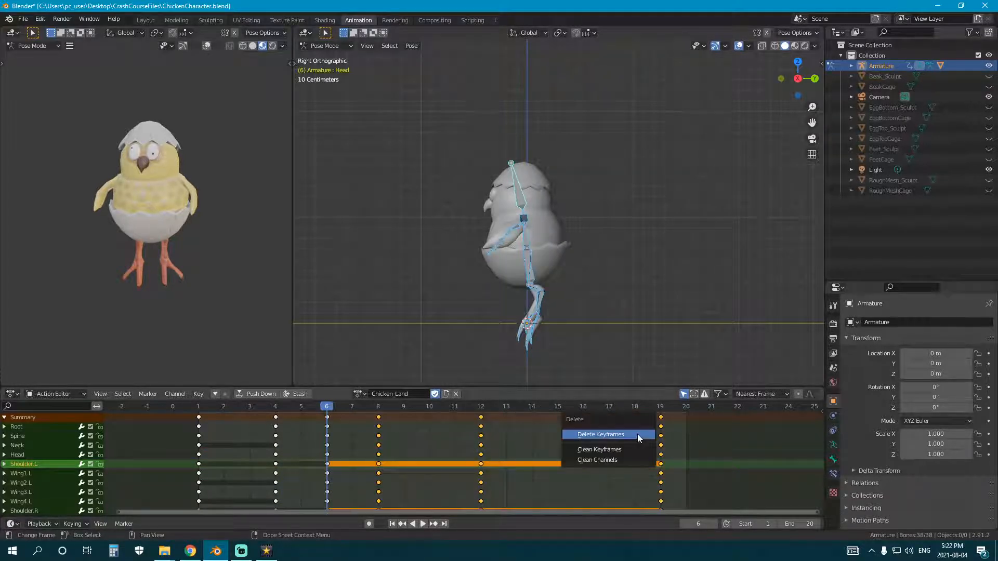
left_click(638, 434)
Select the remaining keyframes, reverse them in time around frame 6, and shift them to frames 1, 3 and 6.
key("c")
left_click_drag(349, 430, 213, 424)
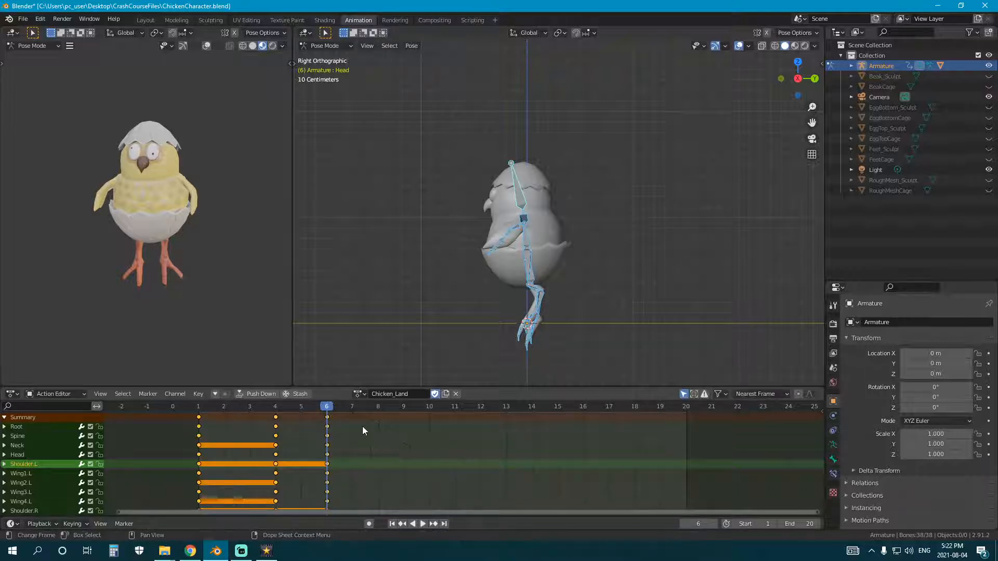
mouse_move(328, 410)
left_mouse_down()
mouse_move(290, 408)
mouse_move(327, 410)
left_mouse_up()
key("s")
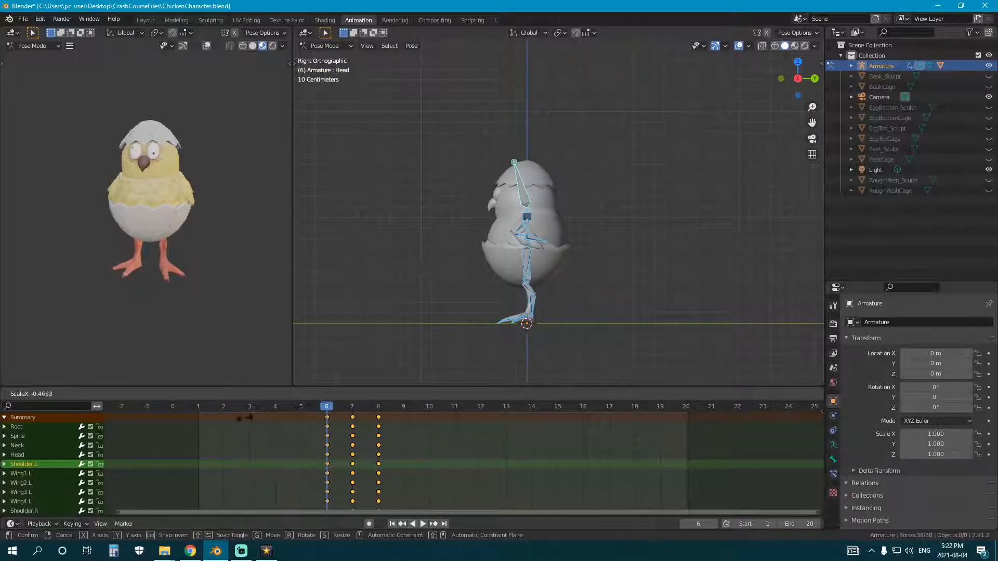
left_click(141, 441)
key("g")
right_click(491, 463)
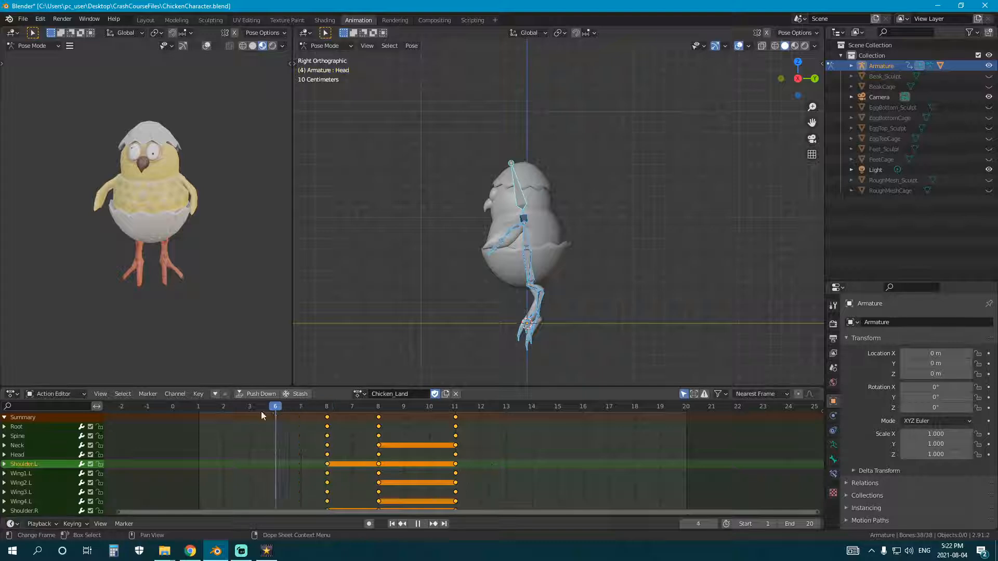
key("g")
left_click(459, 462)
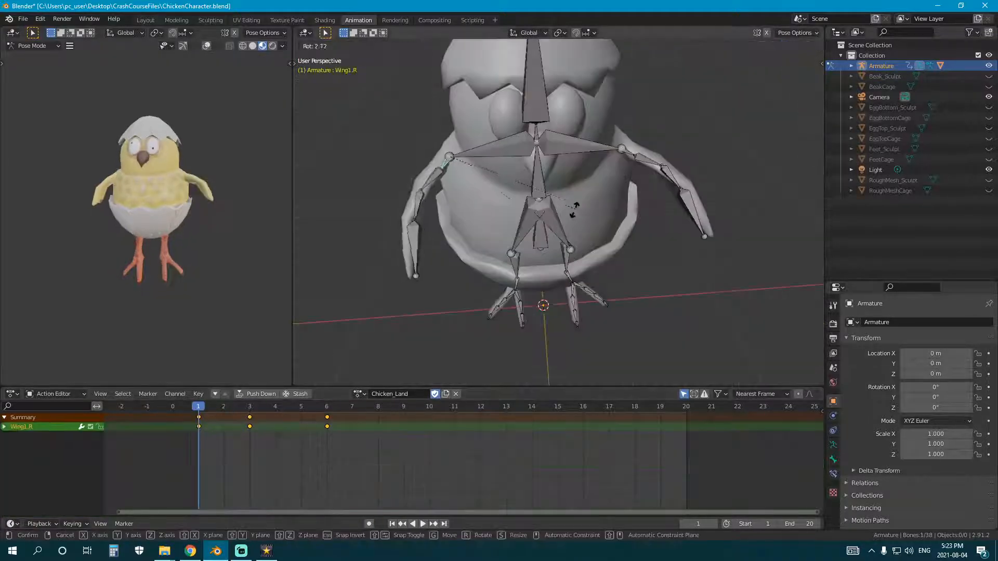
At frame 1, rotate the Wing1.R and Wing3.R bones to raise and bend the right wing outward.
key("r")
left_click(423, 206)
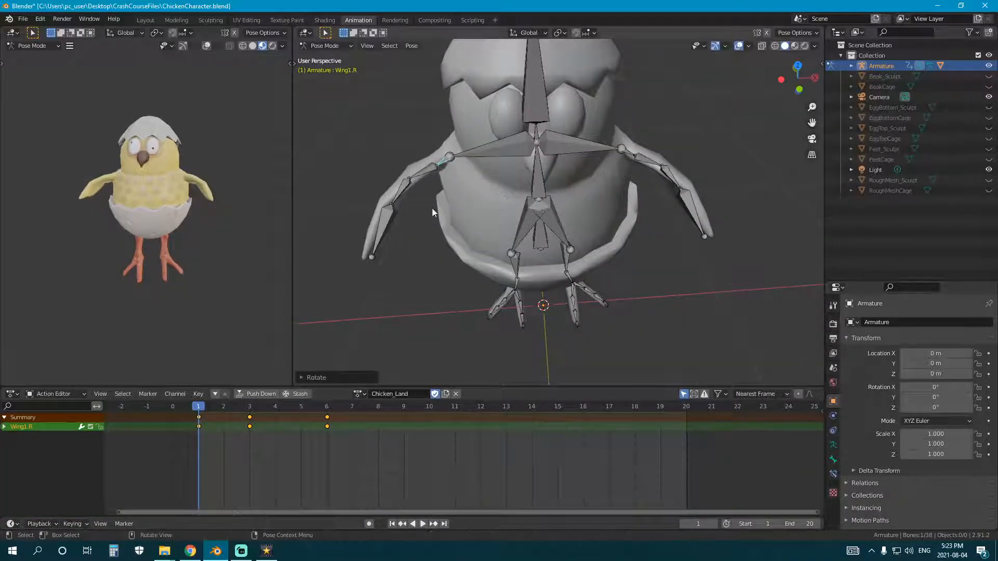
middle_click_drag(423, 207, 540, 207)
left_click(540, 207)
key("r")
key("r")
right_click(642, 304)
key("r")
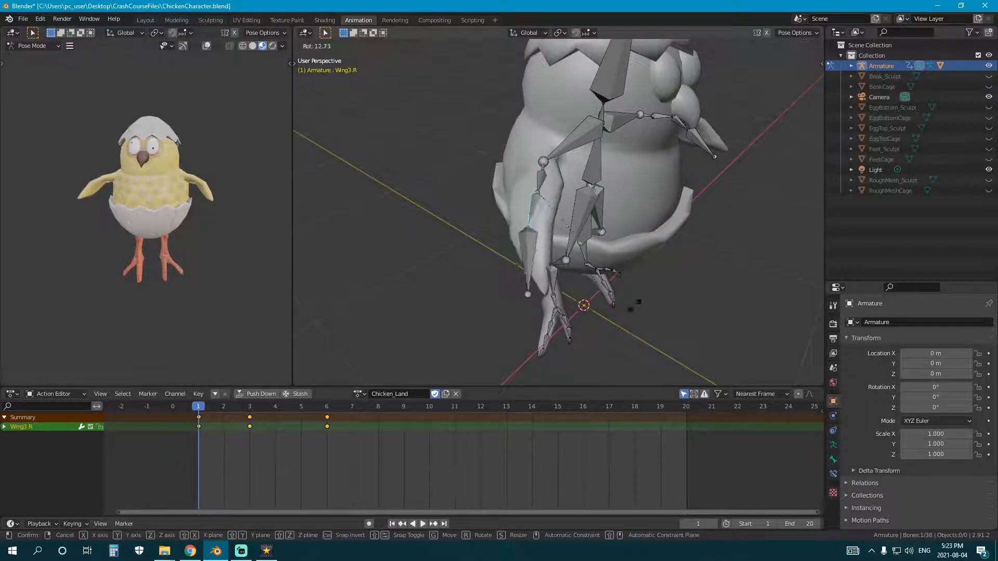
left_click(617, 305)
middle_click_drag(556, 280, 553, 260)
key("r")
left_click(692, 288)
Select all shoulder and wing bones on both sides, copy their pose, and keyframe their location and rotation at frame 1.
left_click_drag(616, 118, 628, 182)
right_click(628, 182)
middle_click_drag(628, 181, 503, 161)
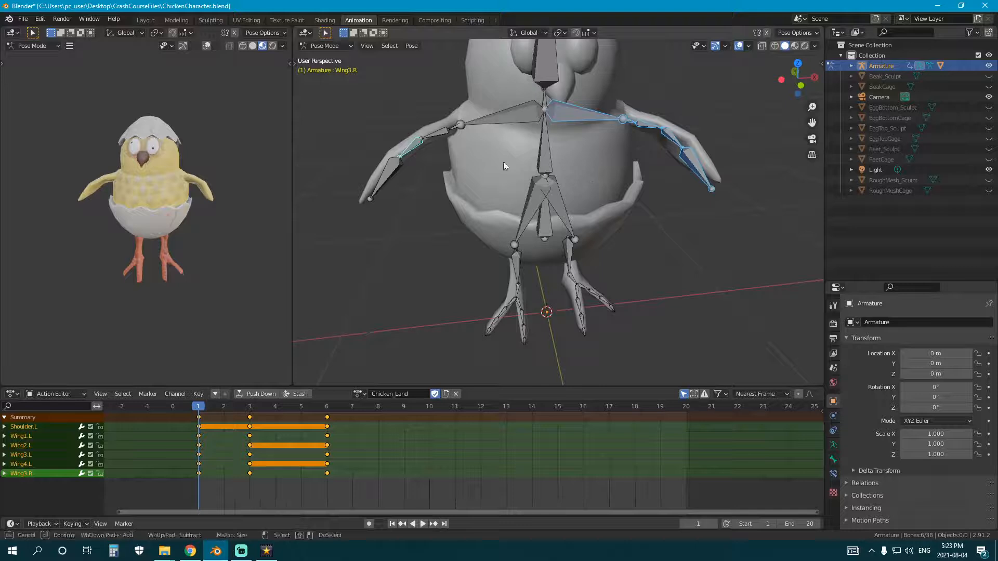
key("c")
left_click_drag(489, 122, 358, 205)
key("ctrl+c")
key("i")
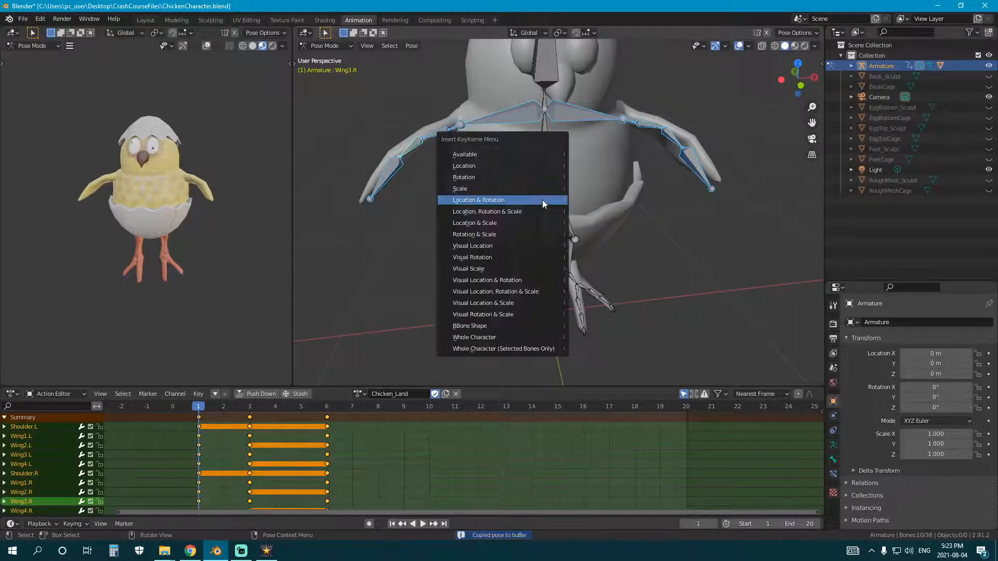
left_click(542, 199)
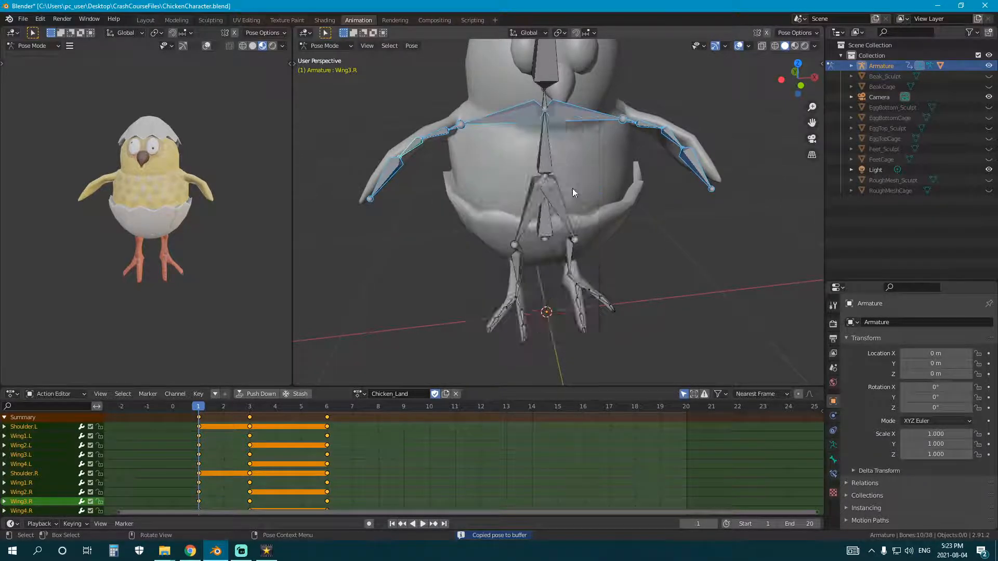
In the right side view, deselect everything, select the LowerLeg.L and LowerLeg.R bones and rotate them forward.
middle_click_drag(572, 188, 488, 245)
key("KP_3")
key("alt+a")
key("c")
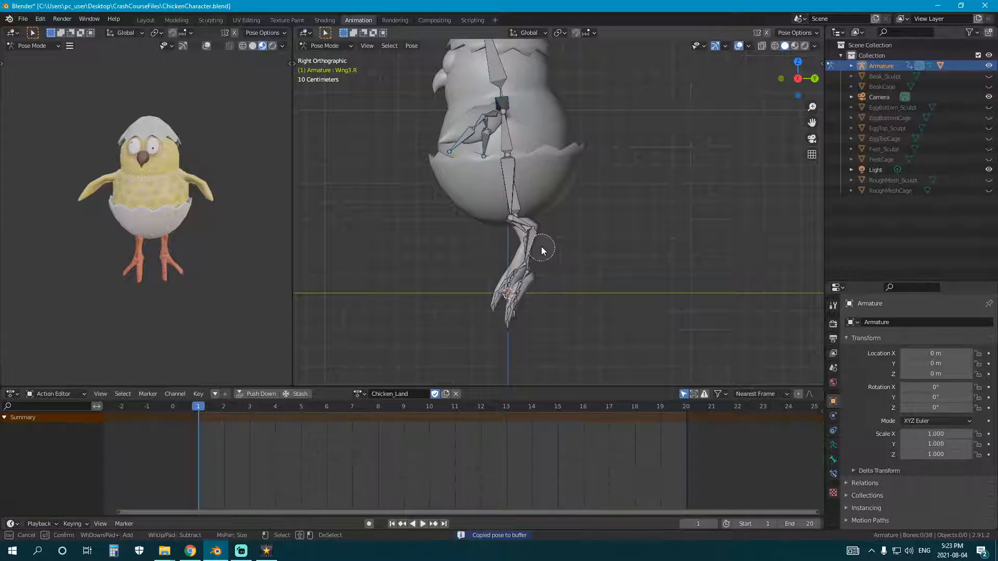
left_click(534, 251)
right_click(535, 251)
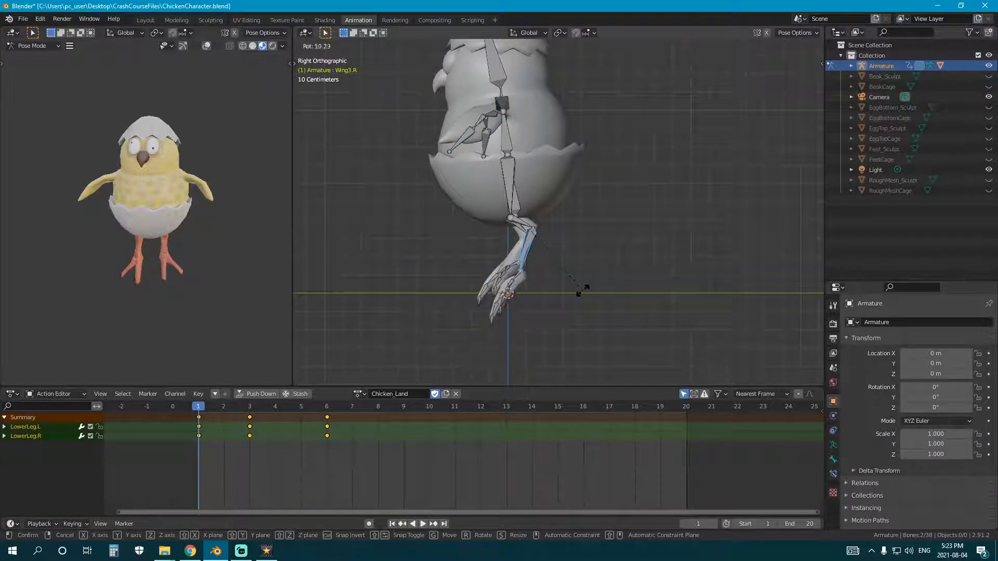
Rotate the Foot.L and Foot.R bones together and individually so both feet lie flatter for the landing.
left_click(523, 271)
left_click(527, 278, "shift")
key("r")
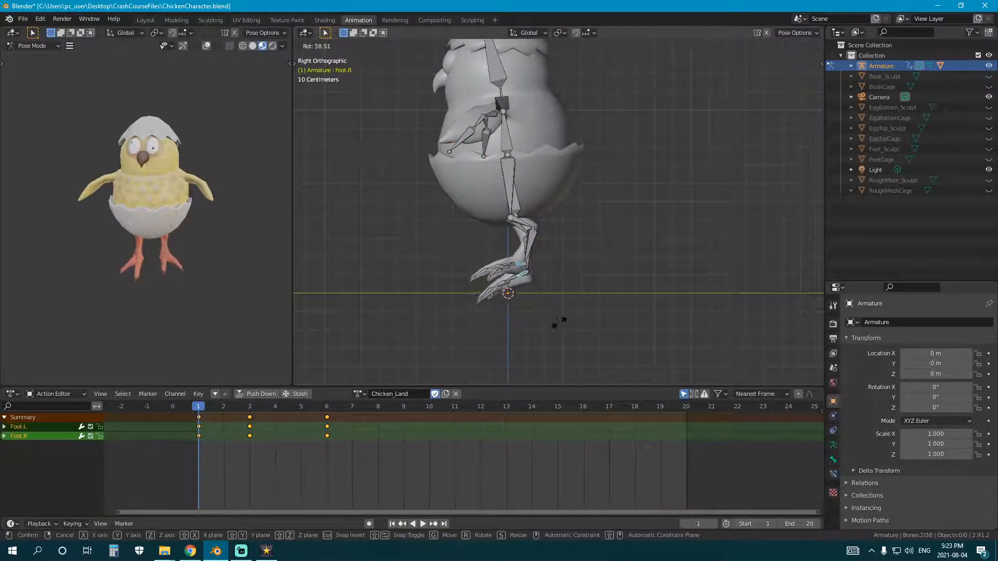
left_click(536, 309)
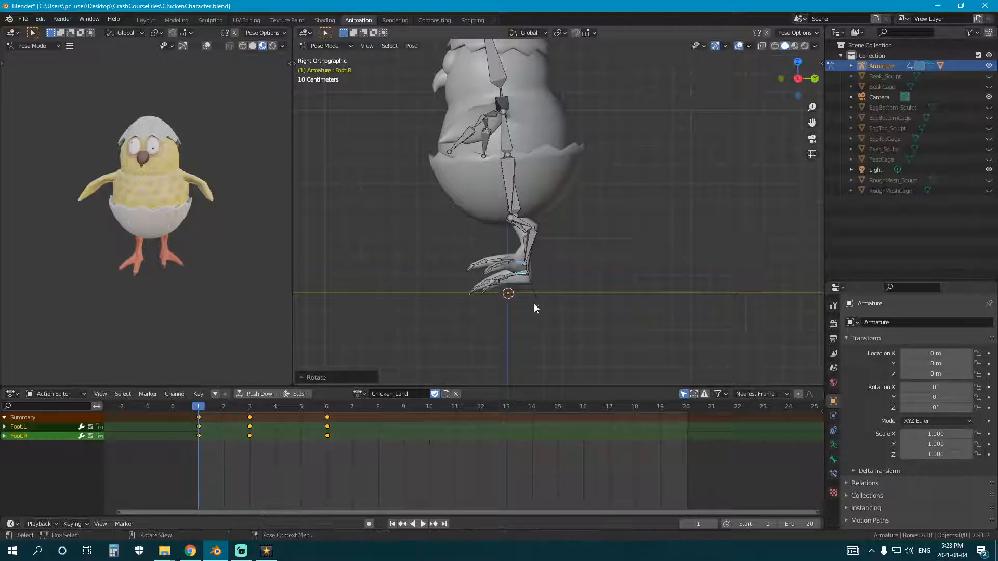
left_click(528, 274)
key("r")
left_click(537, 269)
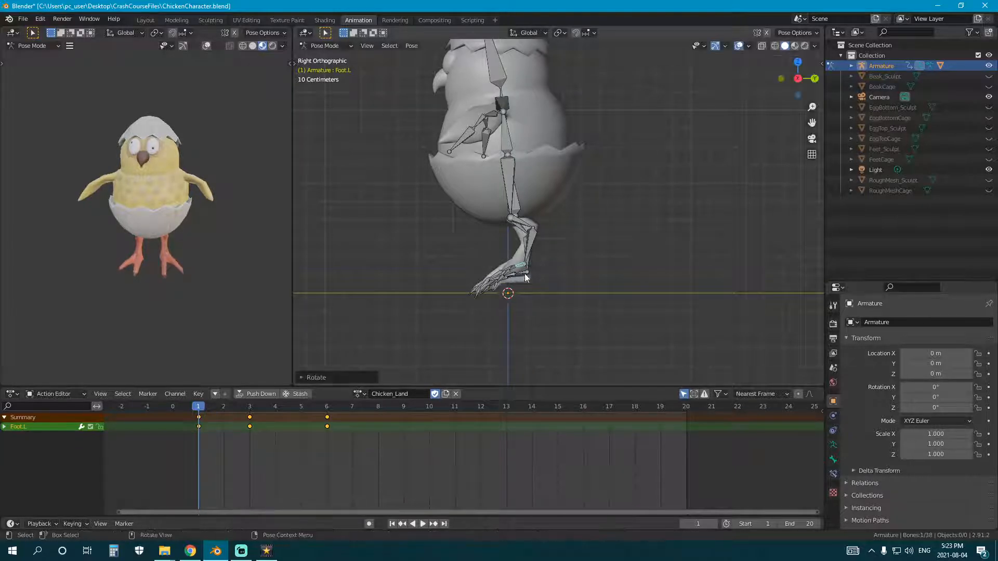
left_click(525, 274)
key("r")
left_click(547, 299)
Select all bones, keyframe their location and rotation at frame 1, and play back the landing.
key("c")
mouse_move(506, 280)
left_mouse_down()
mouse_move(470, 288)
mouse_move(463, 277)
mouse_move(507, 267)
mouse_move(476, 198)
left_mouse_up()
right_click(476, 197)
key("a")
key("i")
left_click(612, 206)
key("space")
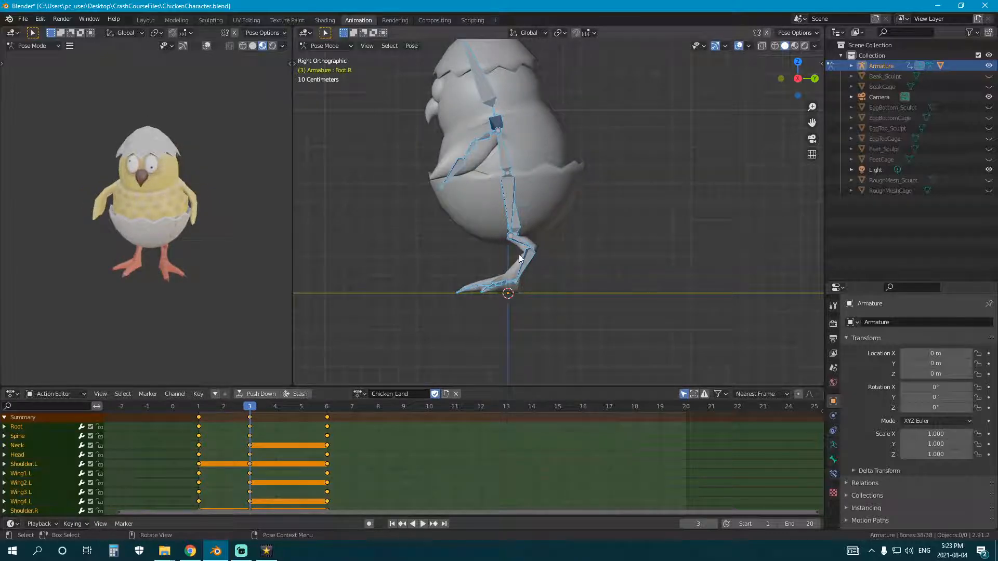
At frame 3, lean the Spine bone forward, rotate Wing1.L backward, and paste its pose mirrored onto the right wing.
left_click(503, 139)
key("r")
left_click(484, 104)
left_click(492, 139)
key("r")
left_click(535, 154)
key("ctrl+c")
key("ctrl+shift+v")
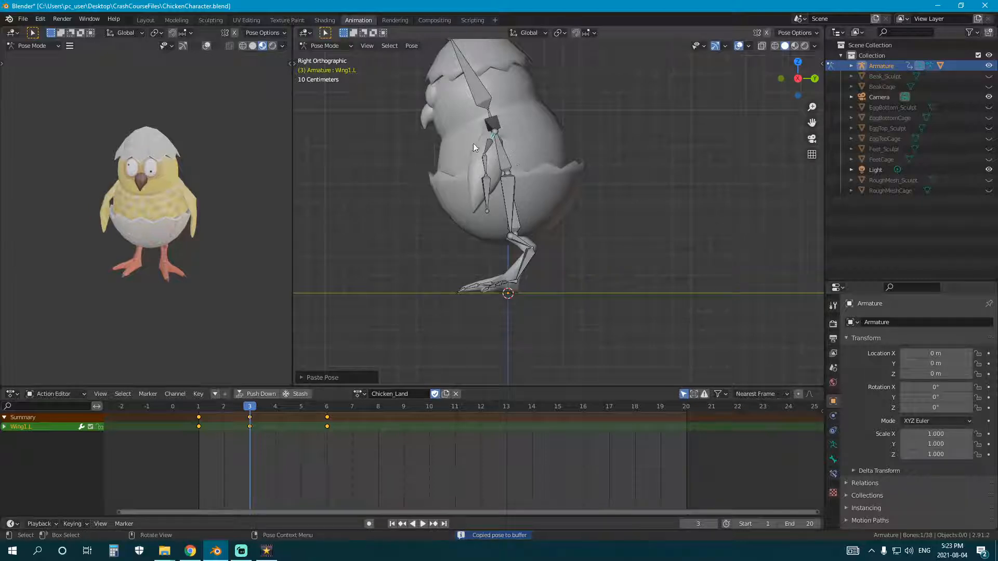
Select all bones, move the final pose keyframes out to frame 10, and play back the landing to check its timing.
key("space")
key("a")
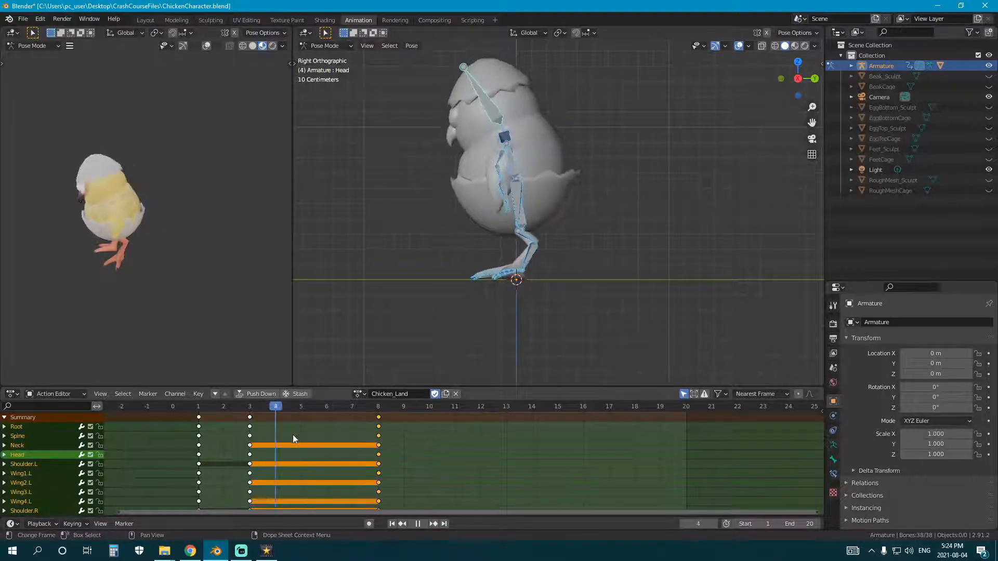
key("space")
middle_click_drag(468, 312, 499, 333)
left_click_drag(384, 407, 249, 425)
key("space")
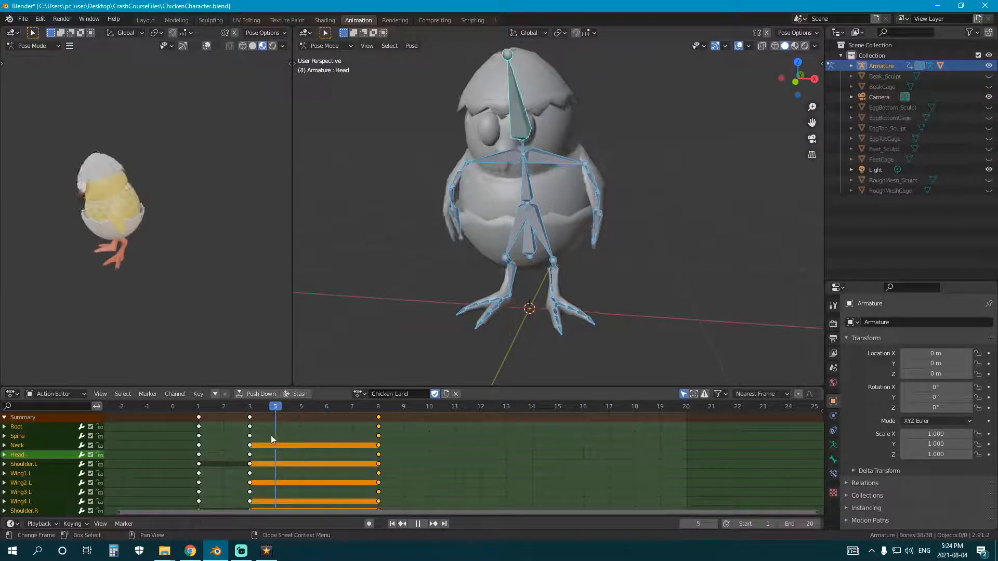
key("space")
key("g")
left_click(431, 419)
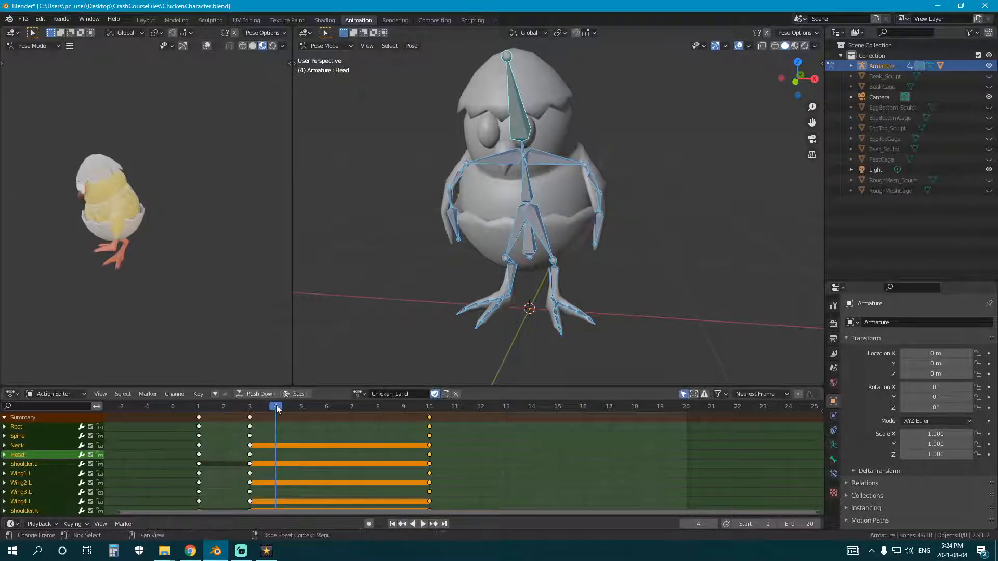
key("space")
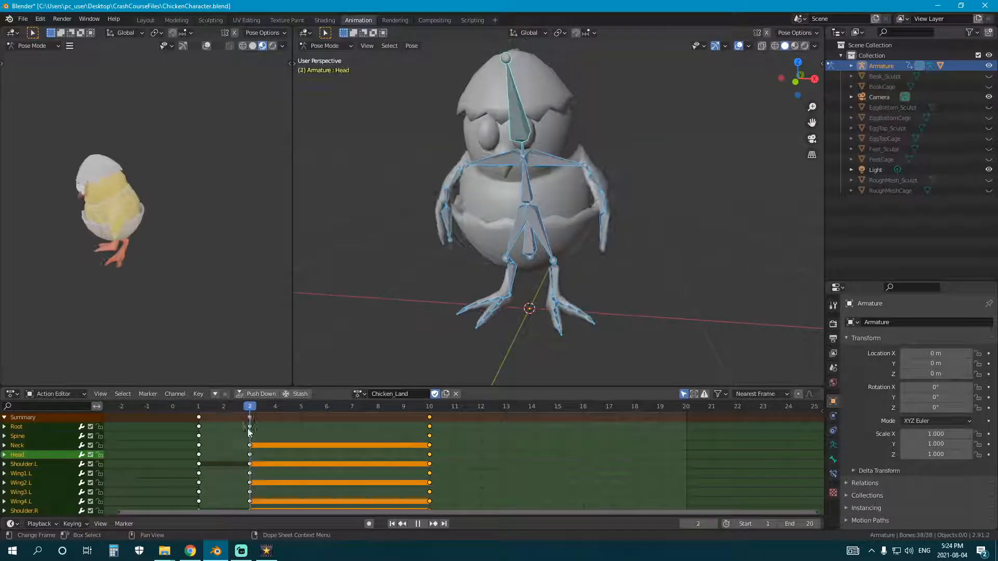
key("space")
At frame 7, trackball-rotate the Head bone to adjust its pose between the crouch and the recovery.
key("KP_3")
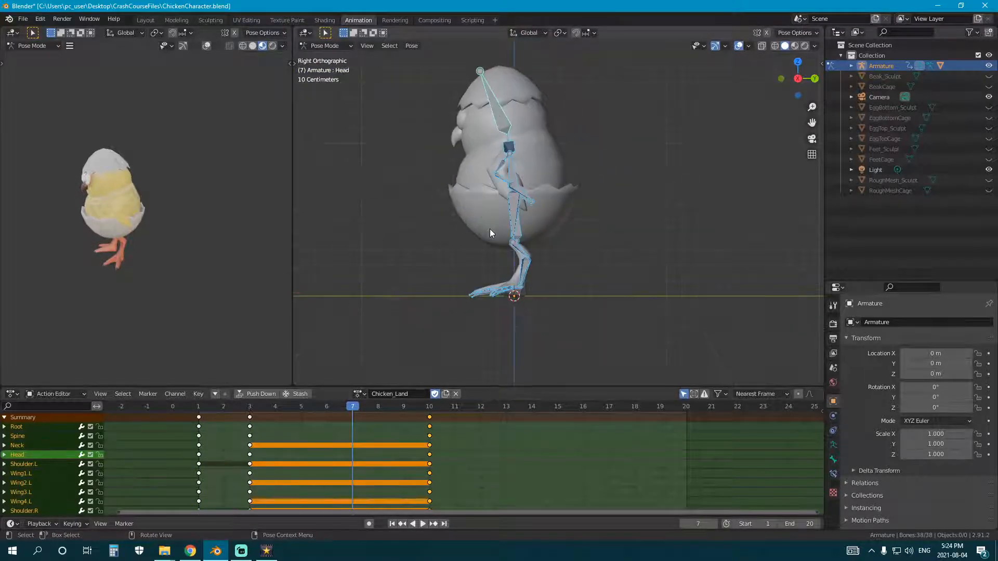
left_click(497, 108)
middle_click_drag(498, 229, 583, 269)
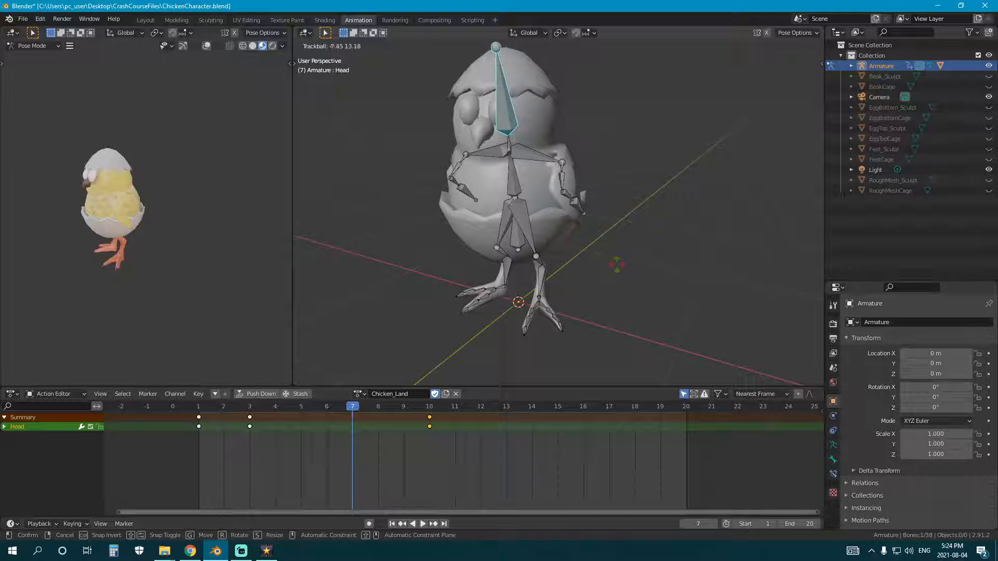
left_click(517, 236)
middle_click_drag(516, 235, 614, 250)
key("r")
key("r")
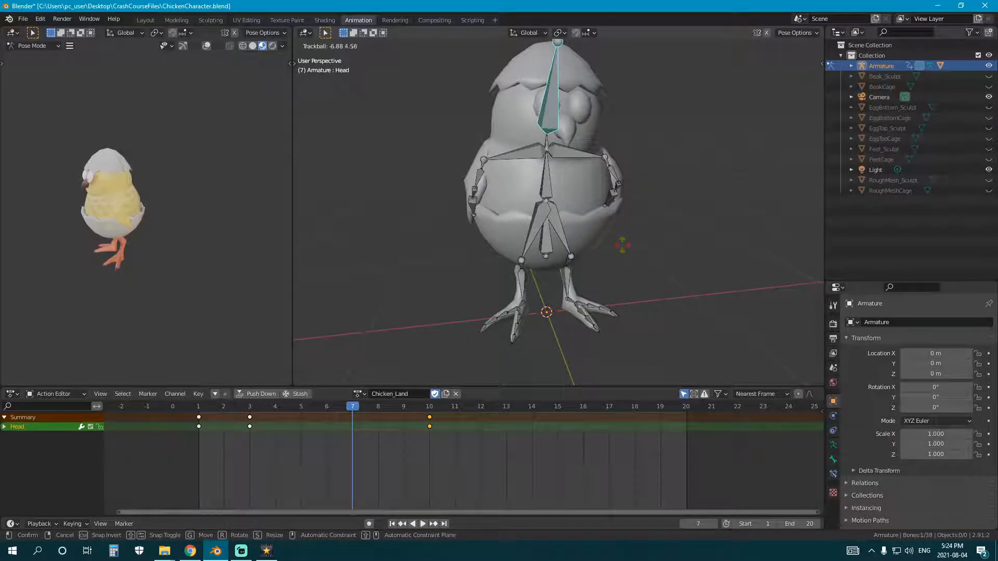
left_click(512, 195)
Rotate the Wing1.R bone backward and paste the wing pose mirrored onto the opposite wing.
left_click(478, 174)
key("r")
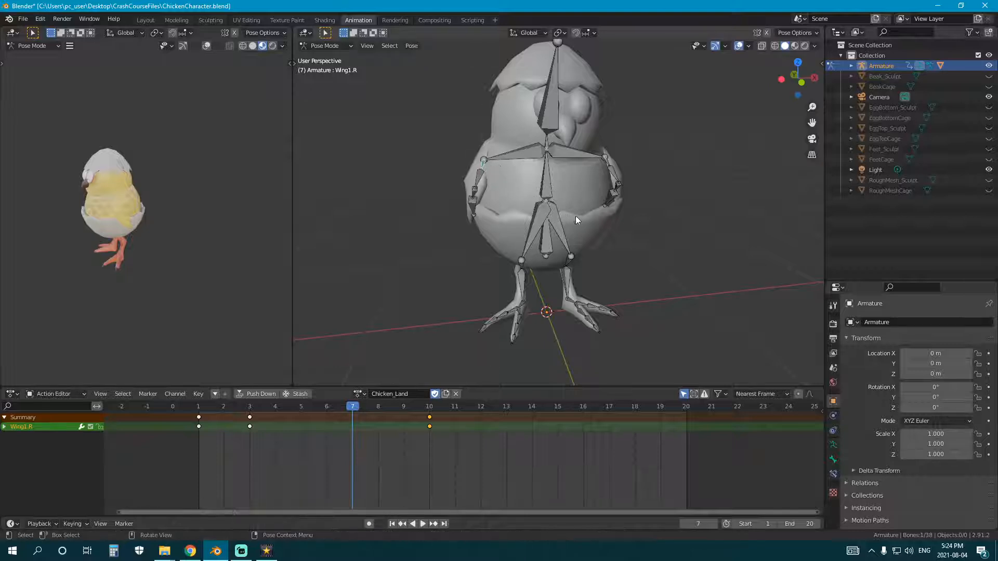
left_click(502, 244)
key("r")
key("r")
middle_click_drag(502, 244, 494, 117)
left_click(582, 244)
key("ctrl+shift+v")
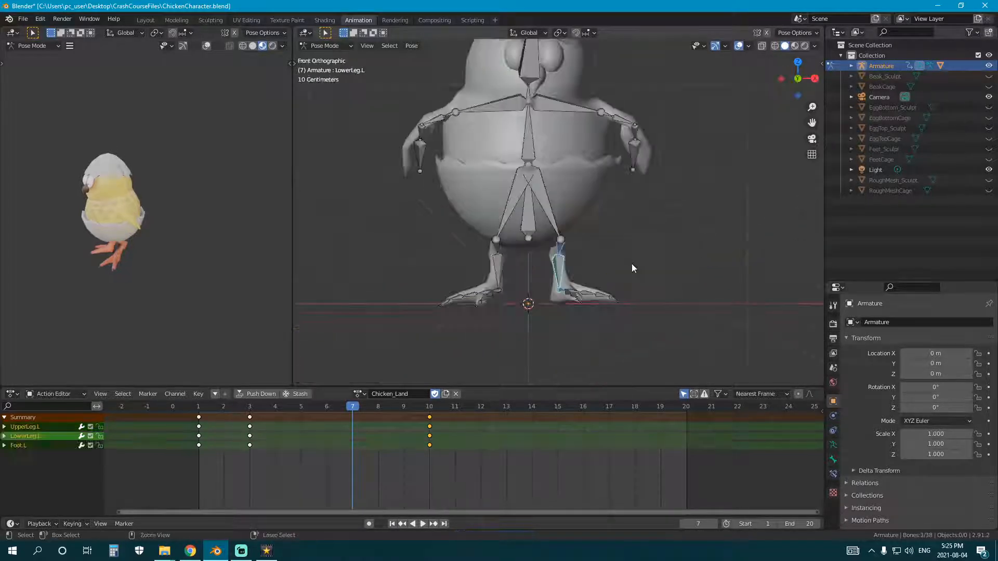
key("ctrl+c")
key("ctrl+shift+v")
Select all bones, keyframe their pose at frame 7, and play back the landing.
middle_click_drag(631, 263, 470, 271)
key("KP_3")
scroll(471, 272, "down", 2)
key("a")
key("i")
left_click(605, 251)
key("space")
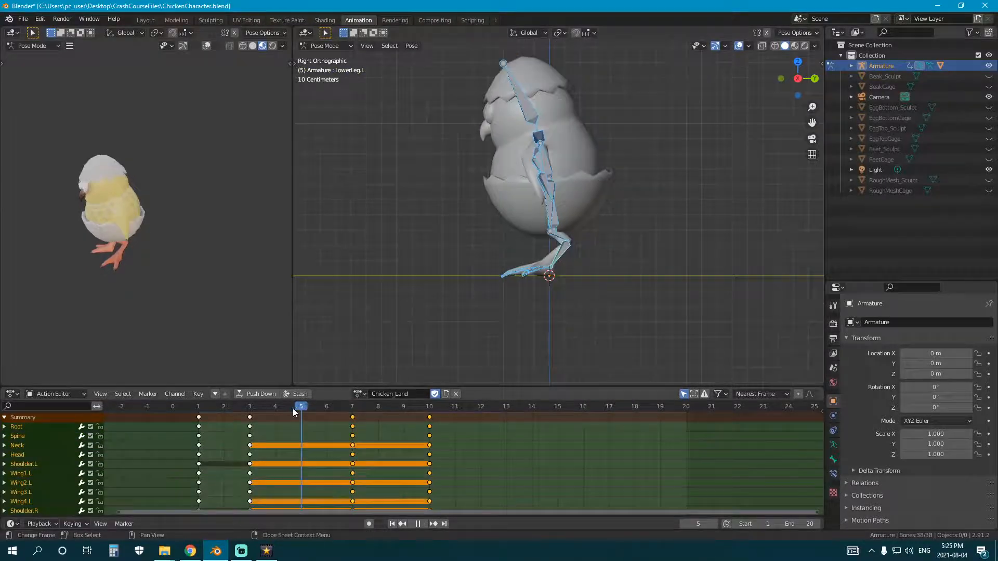
Move the last two pose keyframes to frames 6 and 9 and play back the landing to check its timing.
left_click_drag(430, 439, 363, 440)
key("space")
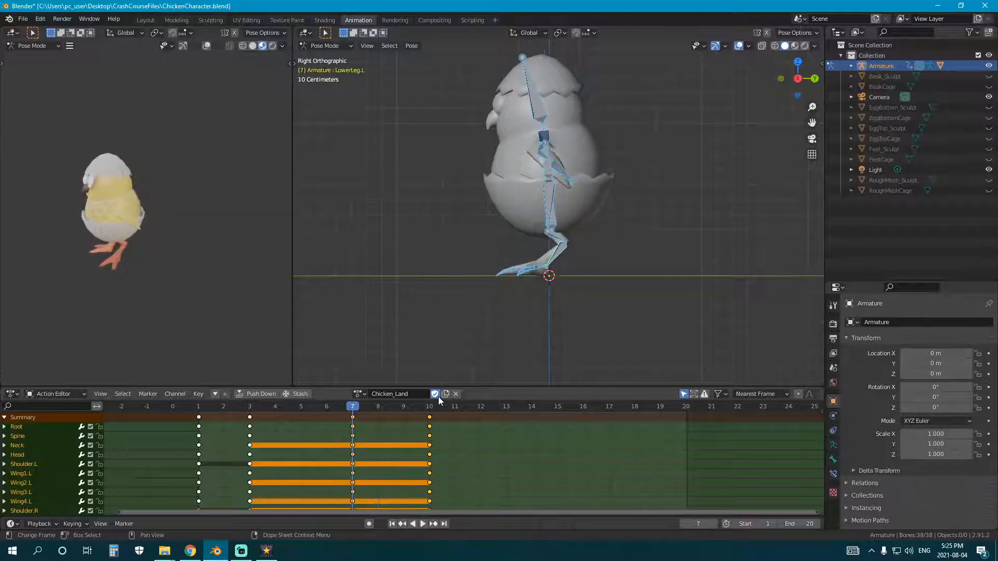
key("g")
left_click(585, 310)
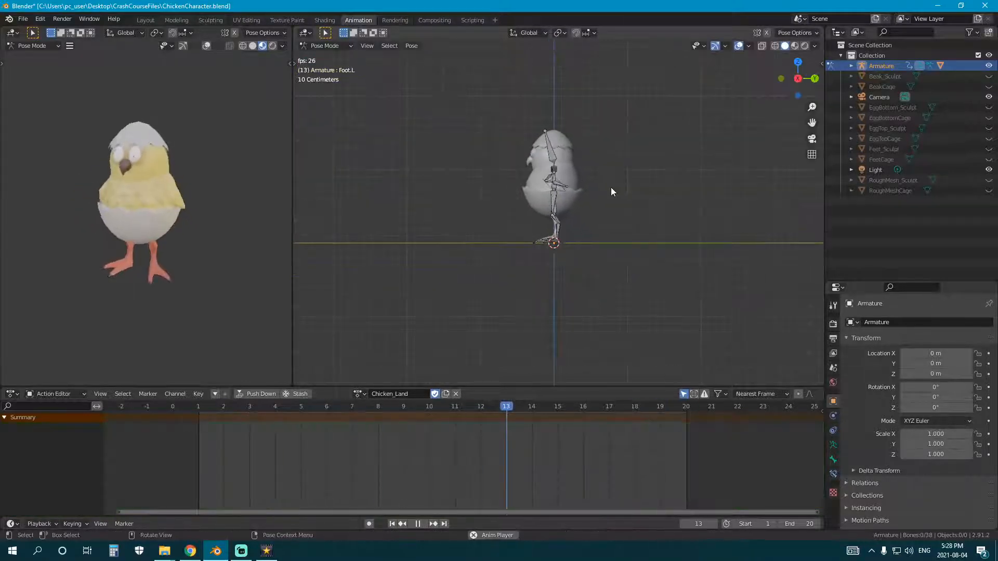
key("space")
middle_click_drag(547, 205, 503, 252, "shift")
scroll(493, 258, "up", 1)
key("space")
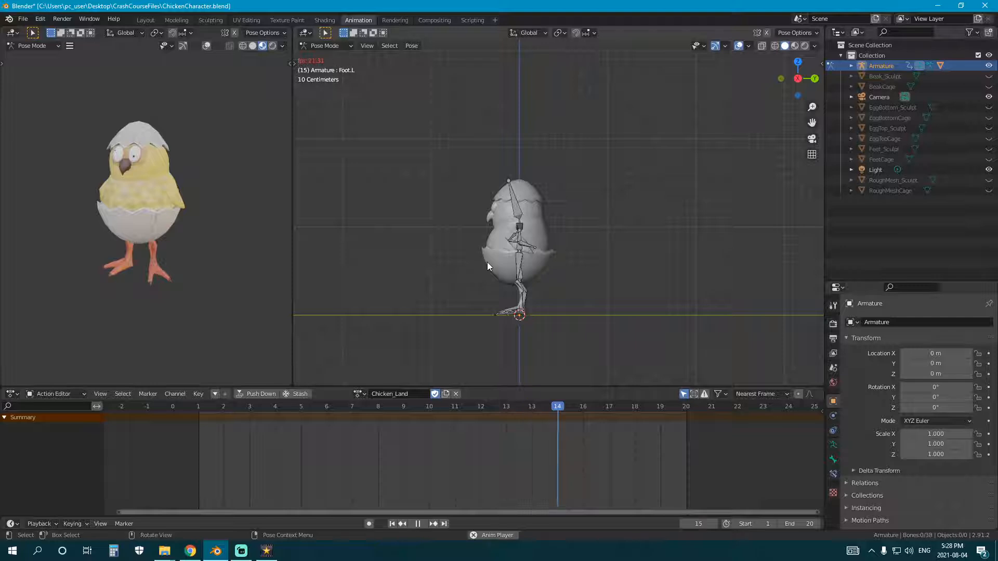
Select all bones, switch to the Chicken_Jump action, and copy the falling pose at frame 15.
key("a")
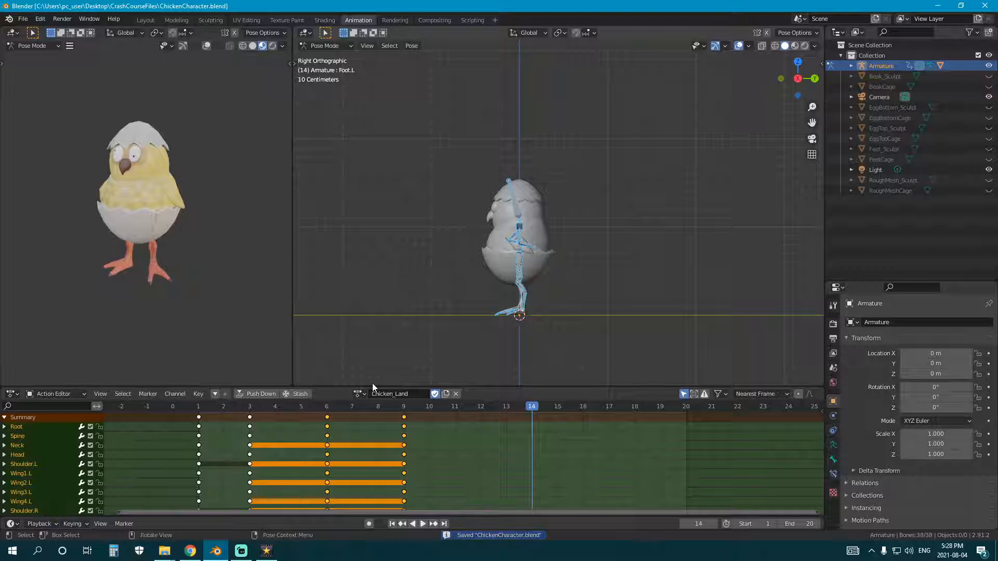
left_click(359, 393)
left_click(420, 419)
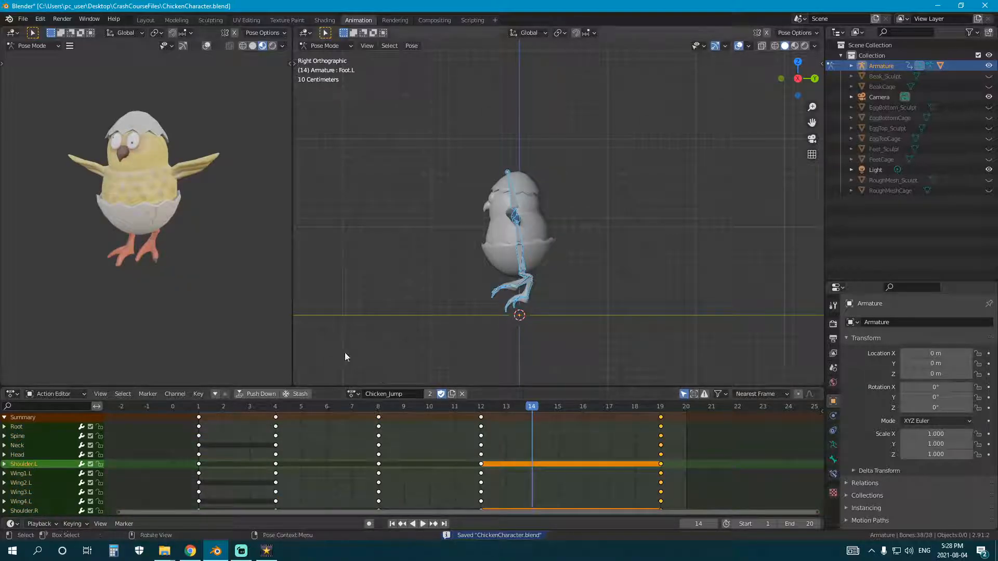
mouse_move(543, 413)
left_mouse_down()
mouse_move(643, 410)
mouse_move(512, 416)
mouse_move(655, 428)
mouse_move(345, 439)
mouse_move(472, 449)
mouse_move(198, 440)
mouse_move(551, 431)
left_mouse_up()
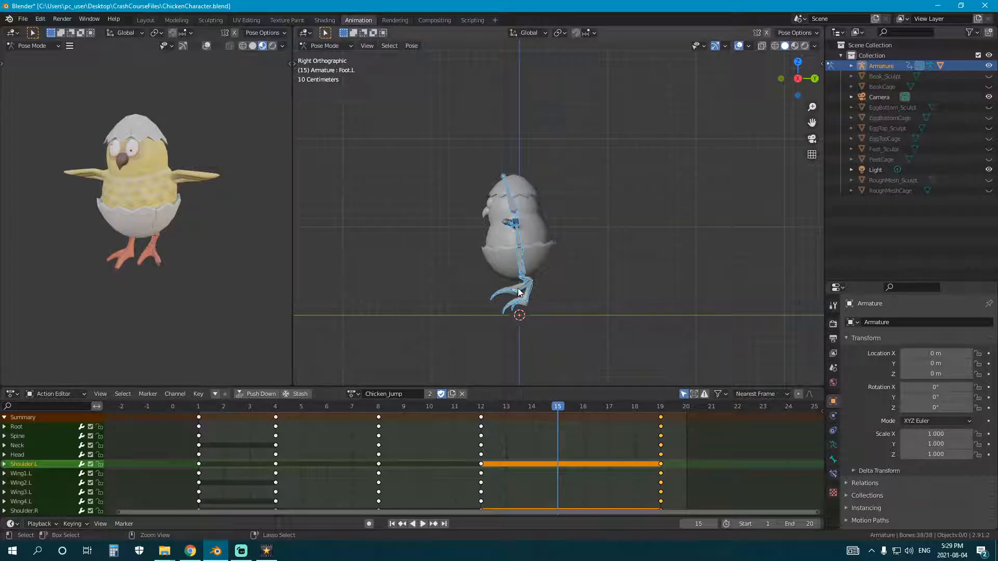
key("ctrl+c")
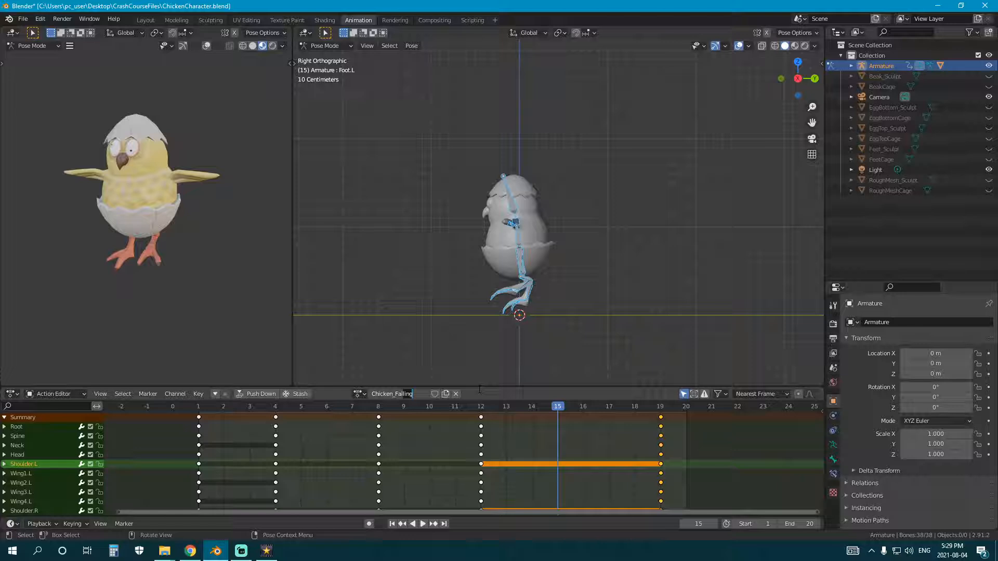
In the Chicken_Fall action, replace the old keyframes with the copied pose, keyed at frames 1 and 21.
left_click(202, 412)
key("ctrl+v")
key("i")
left_click(607, 240)
key("a")
key("x")
left_click(701, 415)
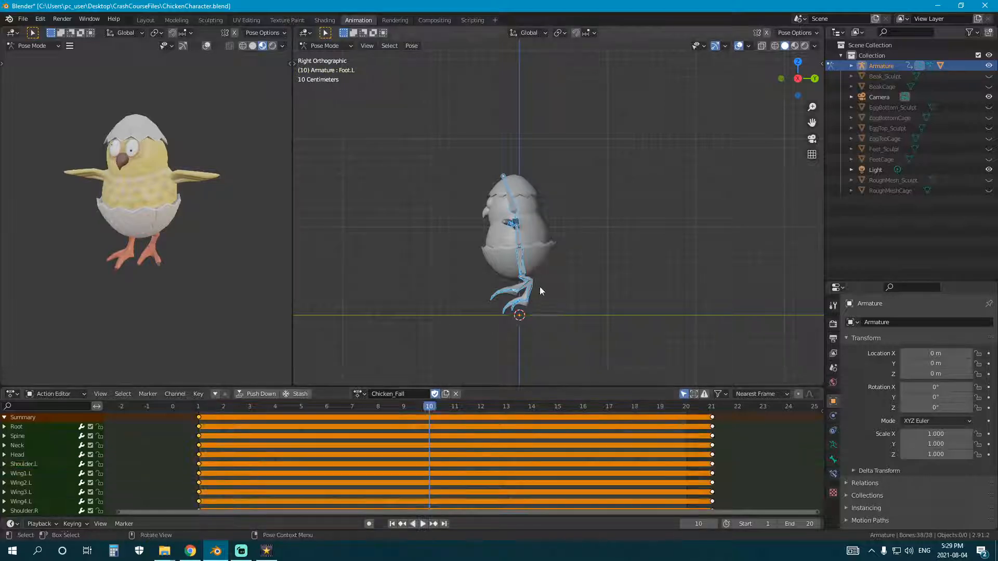
At frame 1, rotate the Head bone forward so the chicken looks down.
scroll(539, 285, "up", 4)
left_click(200, 413)
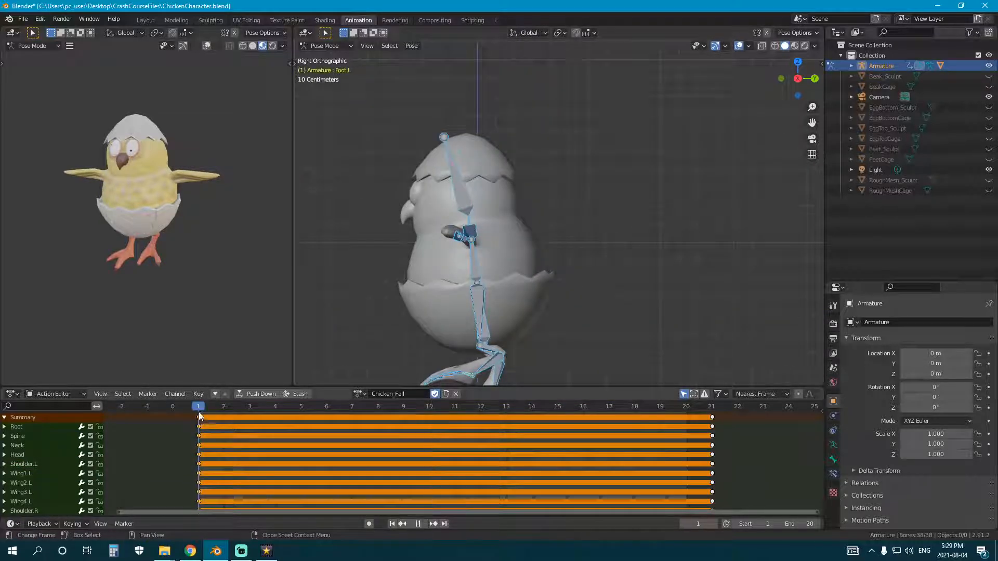
left_click(464, 182)
key("r")
left_click(517, 254)
middle_click_drag(516, 253, 613, 266)
Bend the outer left wing bones downward and paste the pose of Wing2.L to Wing4.L mirrored onto the right wing.
left_click(553, 263)
left_click(626, 258)
key("r")
left_click(661, 299)
left_click(664, 277)
key("r")
left_click(667, 304)
key("c")
left_click_drag(604, 260, 653, 278)
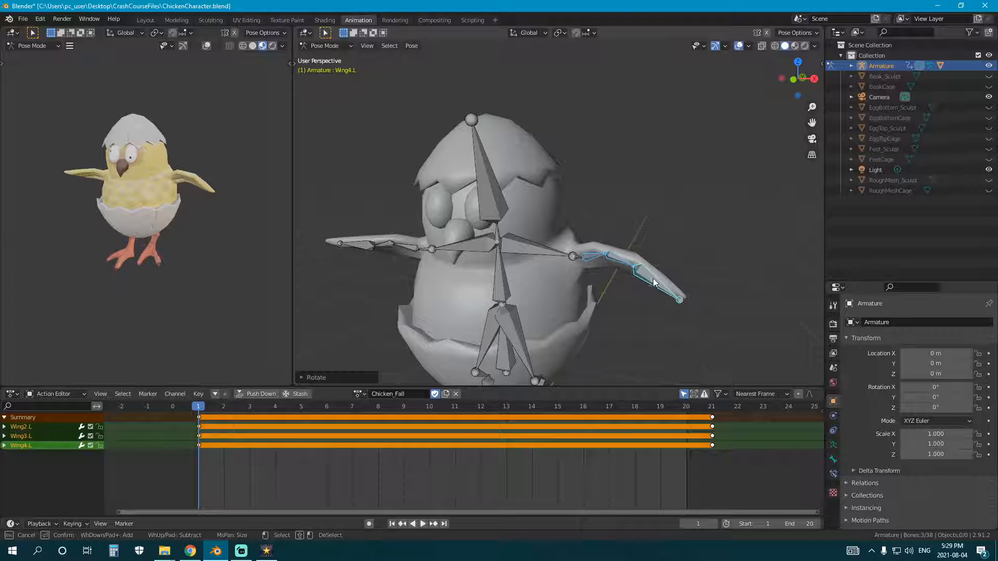
middle_click_drag(606, 271, 568, 290)
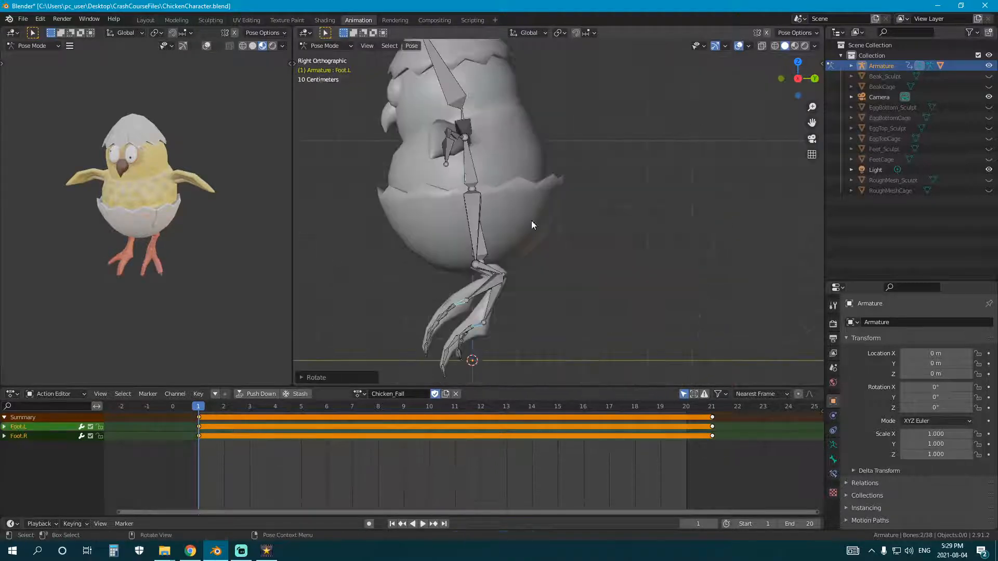
Lean the Spine bone forward, select all bones, and keyframe their location and rotation at frame 1.
left_click(470, 171)
key("r")
left_click(579, 229)
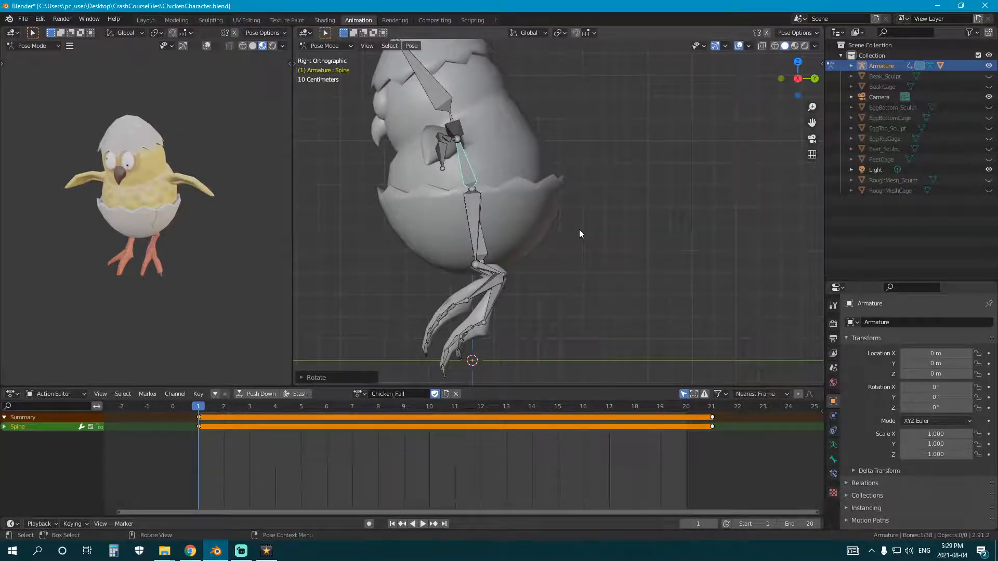
key("a")
scroll(508, 250, "down", 3)
scroll(508, 251, "down", 1)
key("i")
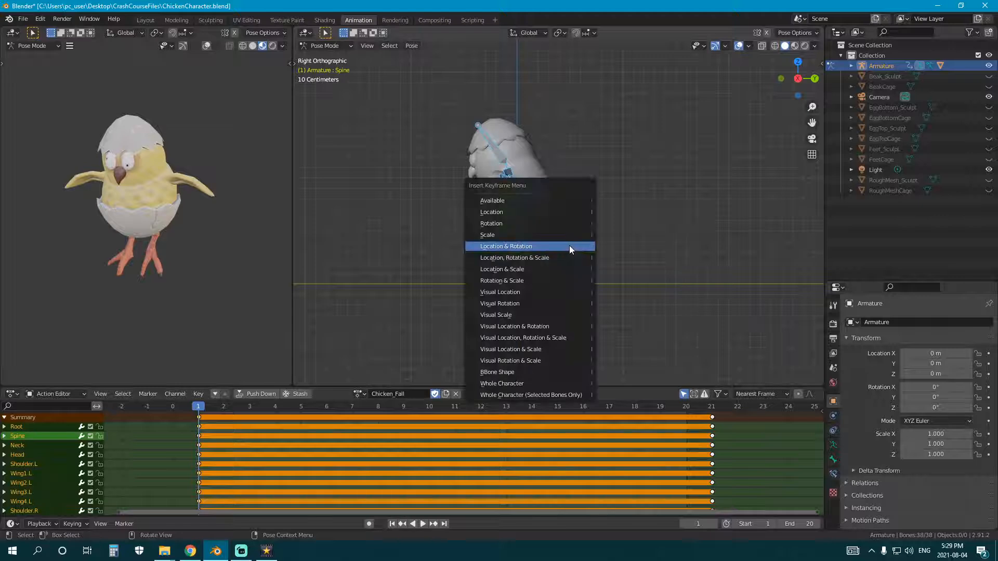
left_click(569, 245)
Copy the pose of all bones at frame 1, paste it at frame 21, and keyframe it.
key("Up")
key("i")
left_click(554, 217)
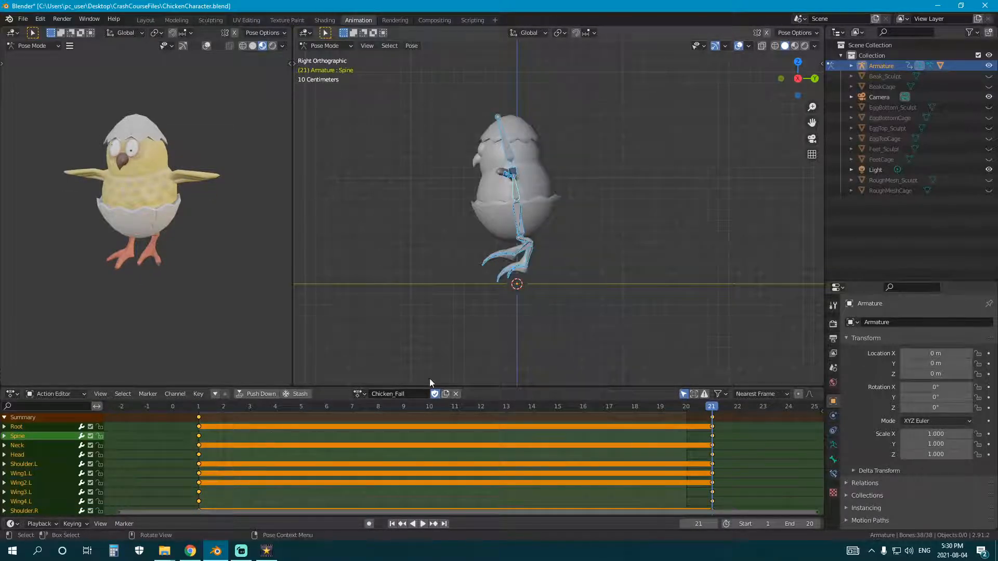
left_click(200, 408)
key("ctrl+c")
left_click(713, 408)
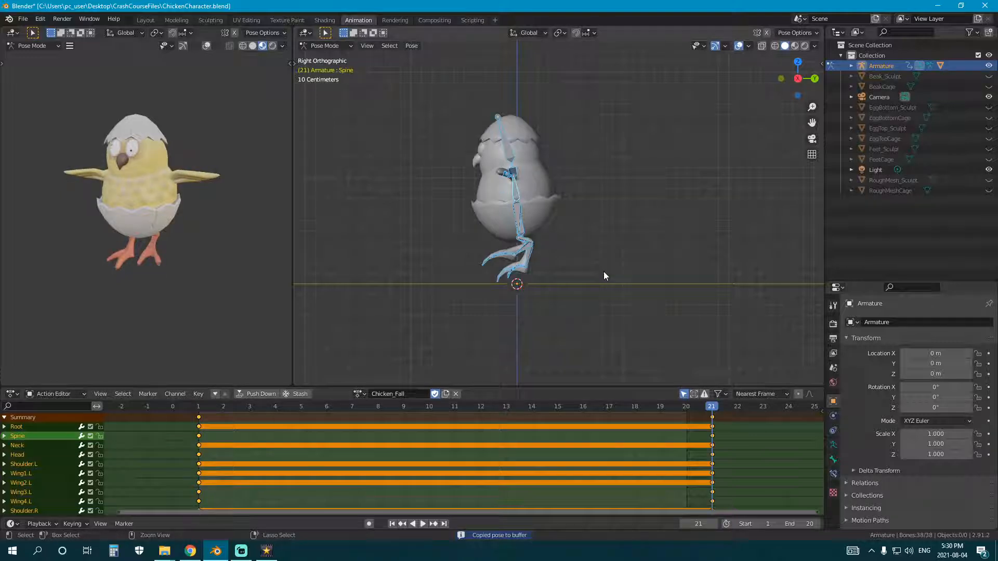
key("ctrl+v")
key("i")
left_click(603, 272)
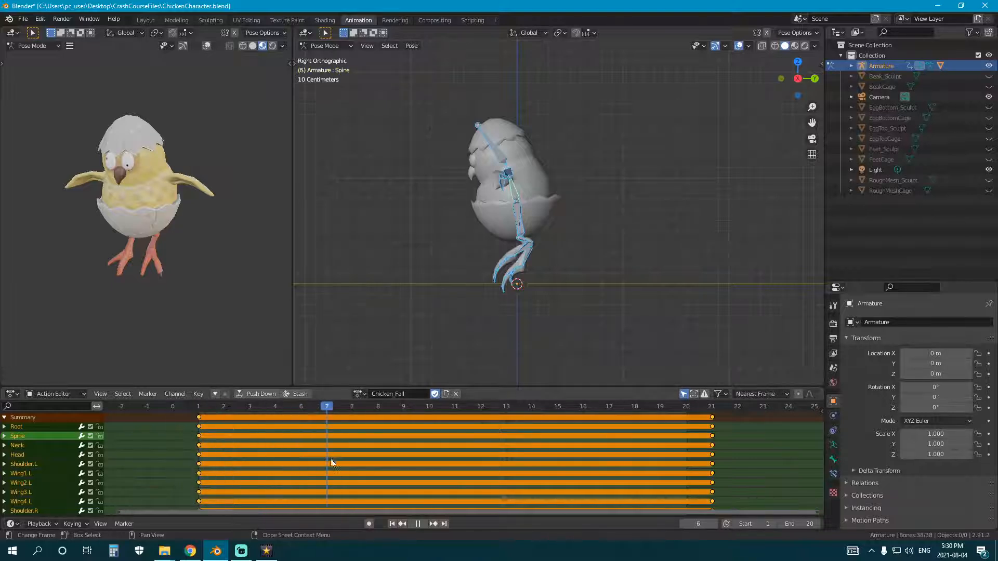
At frame 11, set the transform pivot point to Individual Origins in the side view.
scroll(441, 256, "down", 1)
middle_click_drag(441, 255, 489, 257)
key("KP_3")
left_click(560, 33)
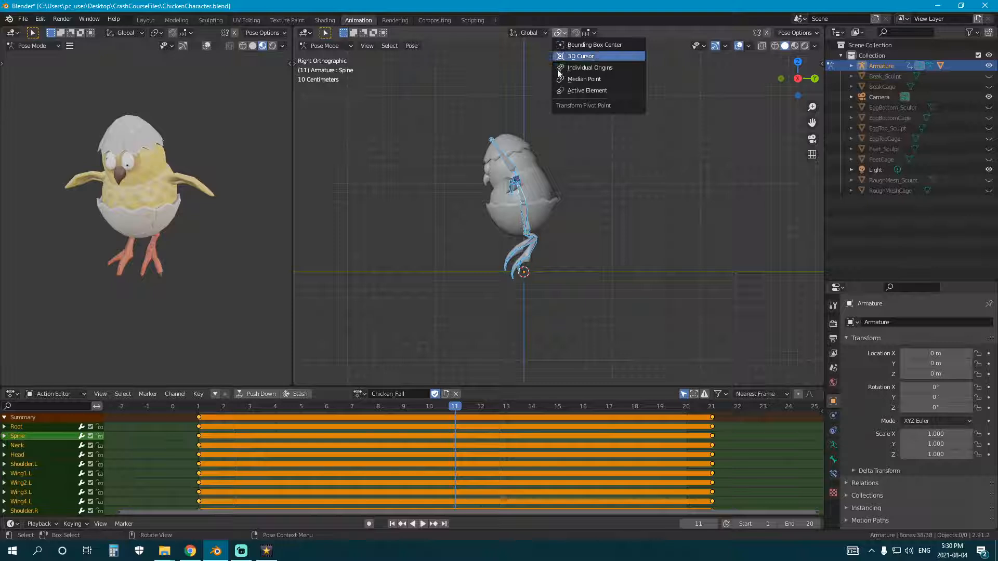
left_click(597, 69)
Trackball-rotate all bones very slightly, keyframe the pose at frame 11, and play back the fall.
scroll(580, 252, "up", 2)
key("r")
key("r")
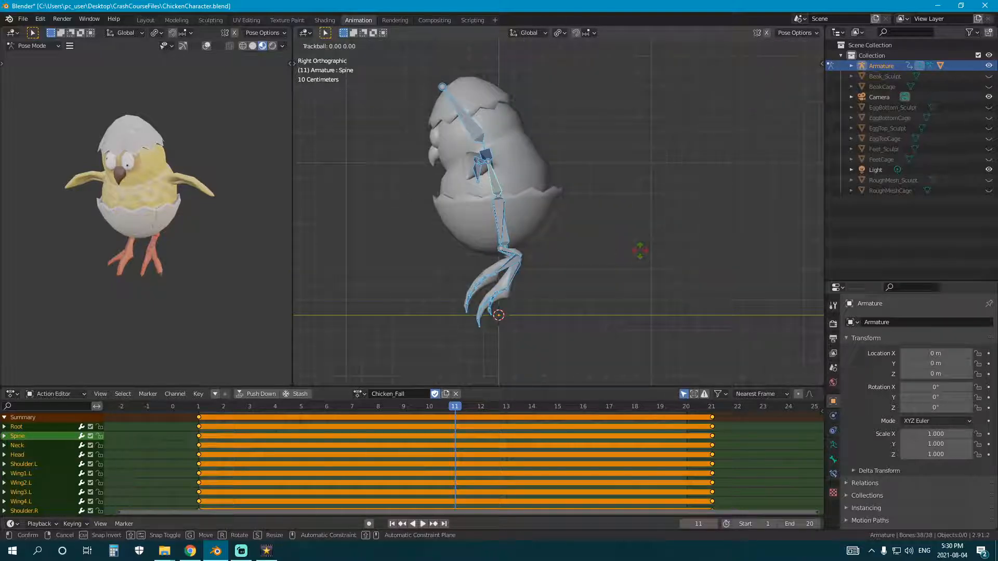
right_click(642, 250)
key("r")
key("r")
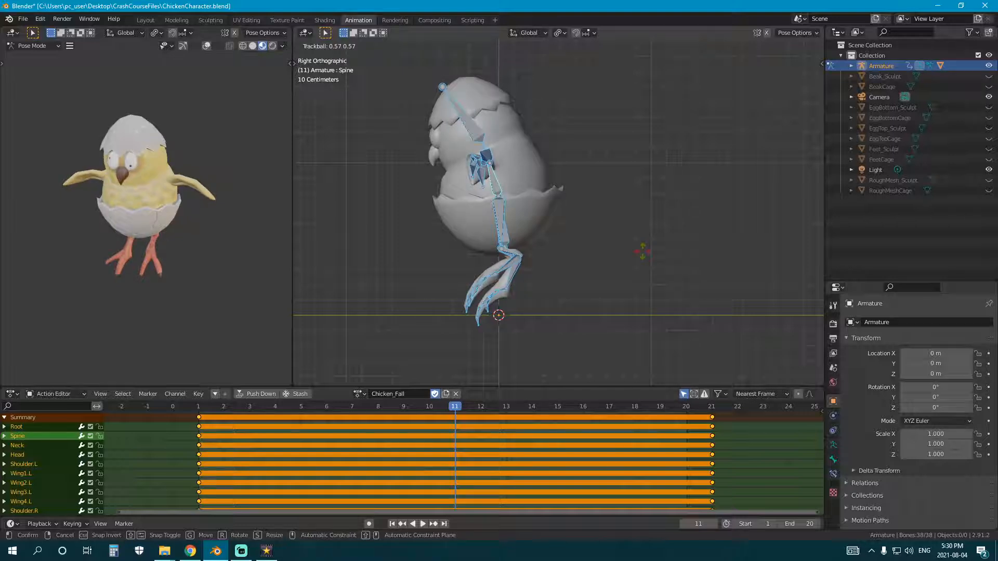
left_click(642, 251)
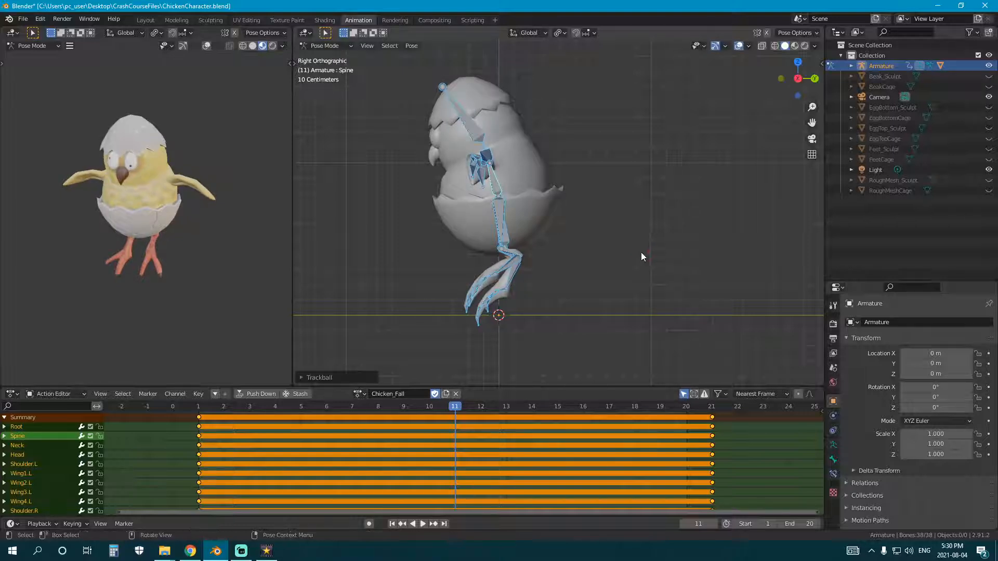
key("i")
left_click(640, 252)
key("space")
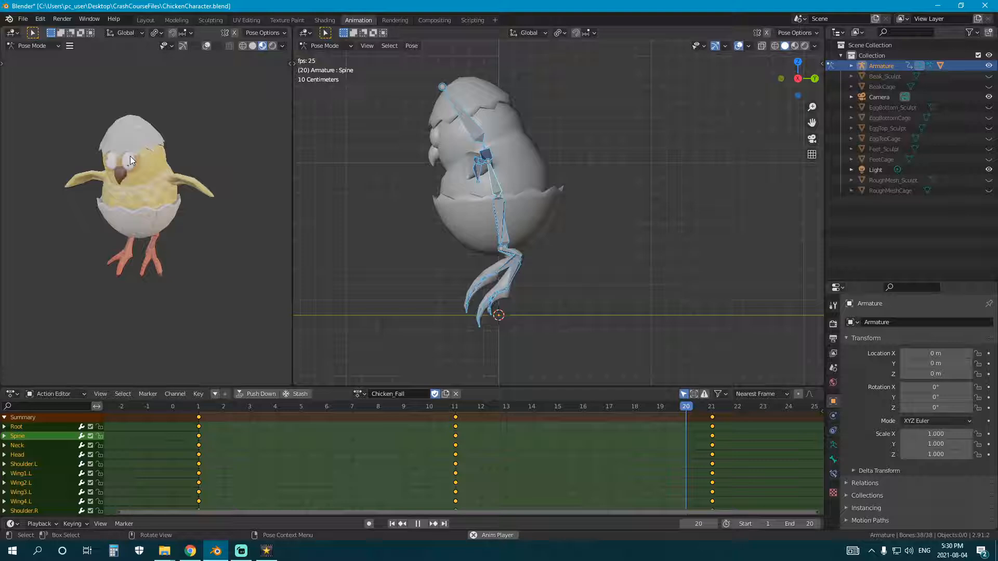
scroll(134, 154, "up", 2)
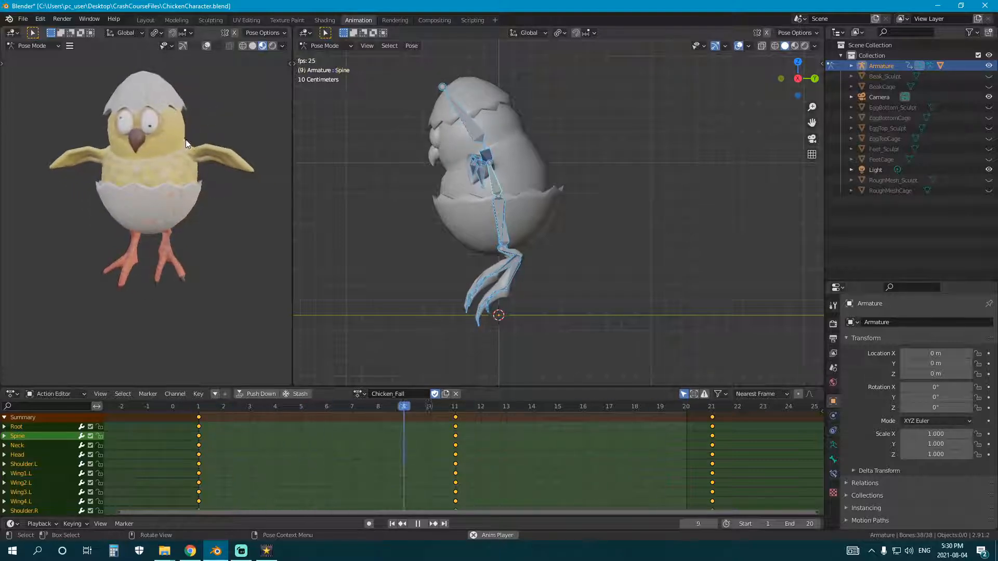
middle_click_drag(182, 143, 114, 160)
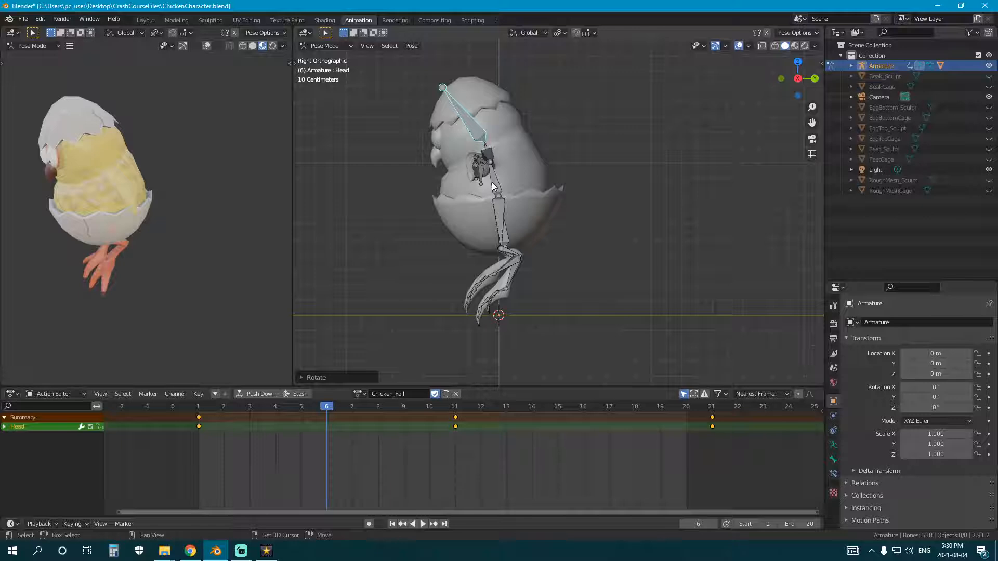
Keyframe the Spine and Head bones at frame 6, paste and keyframe their pose at frame 16, and play back the fall.
left_click(491, 182, "shift")
key("i")
left_click(615, 186)
key("ctrl+c")
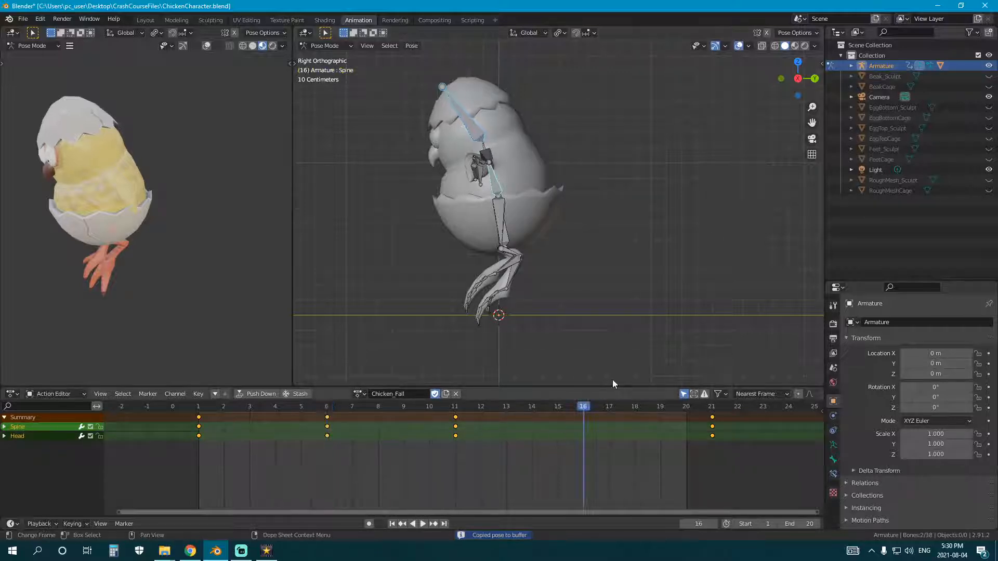
key("ctrl+v")
key("i")
left_click(606, 252)
key("space")
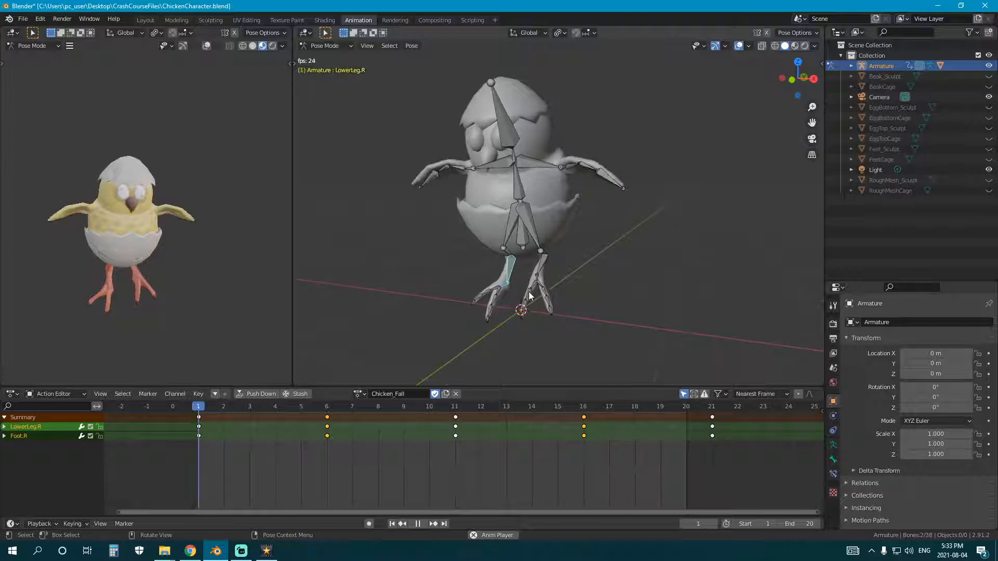
middle_click_drag(453, 232, 555, 217)
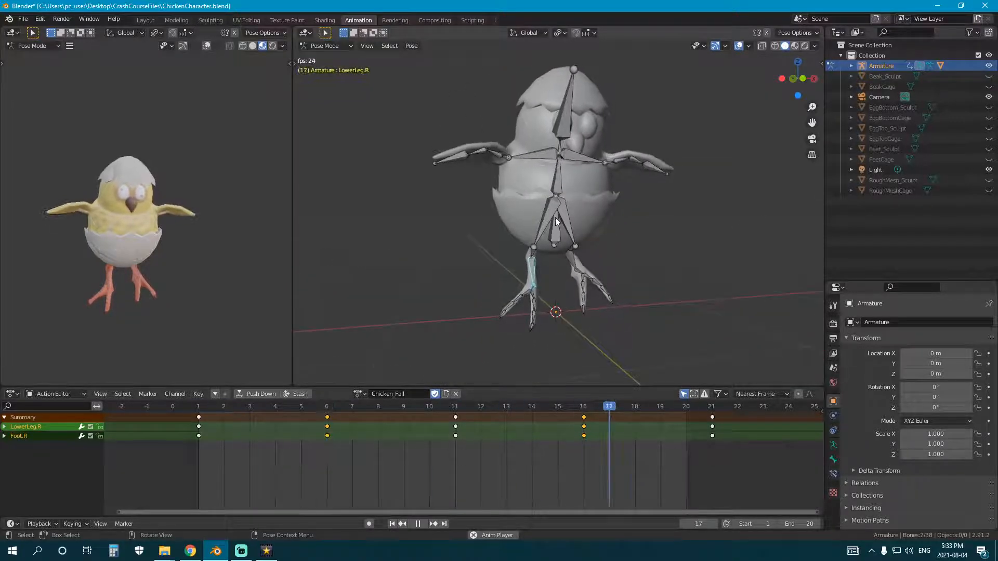